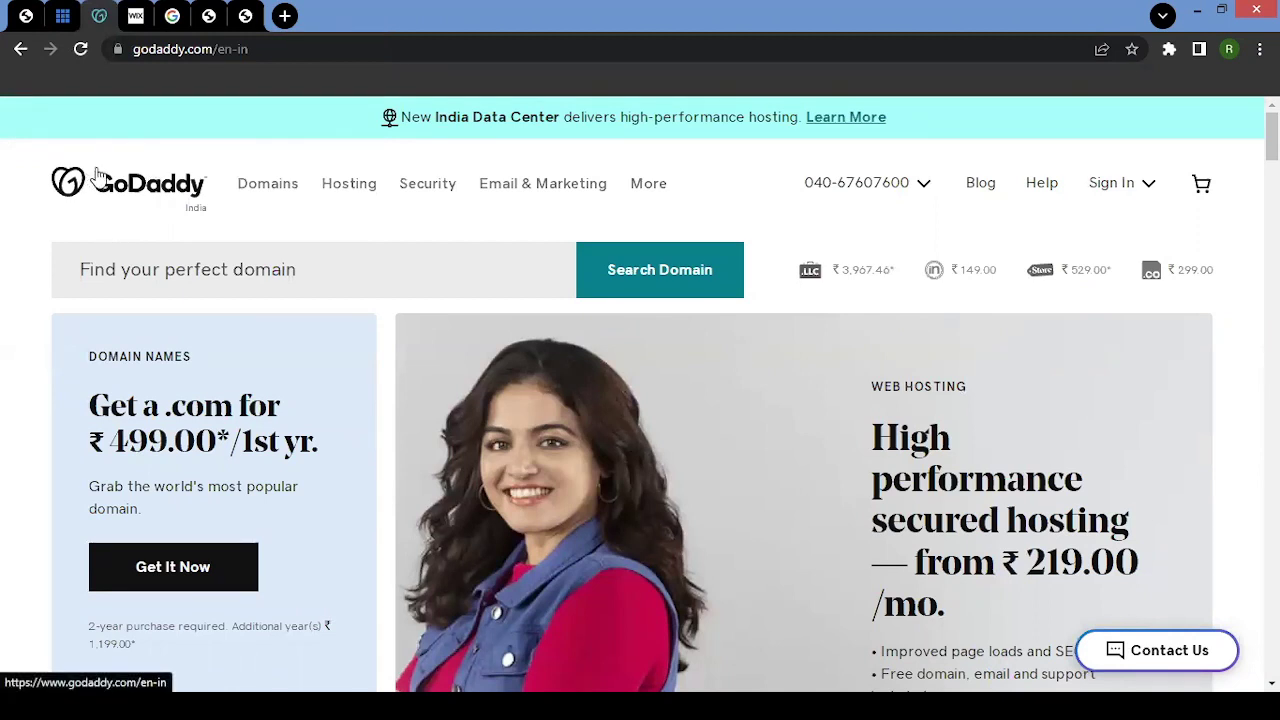
Look at the Wix homepage, and open sites.google.com from the Google Sites search results
left_click(136, 17)
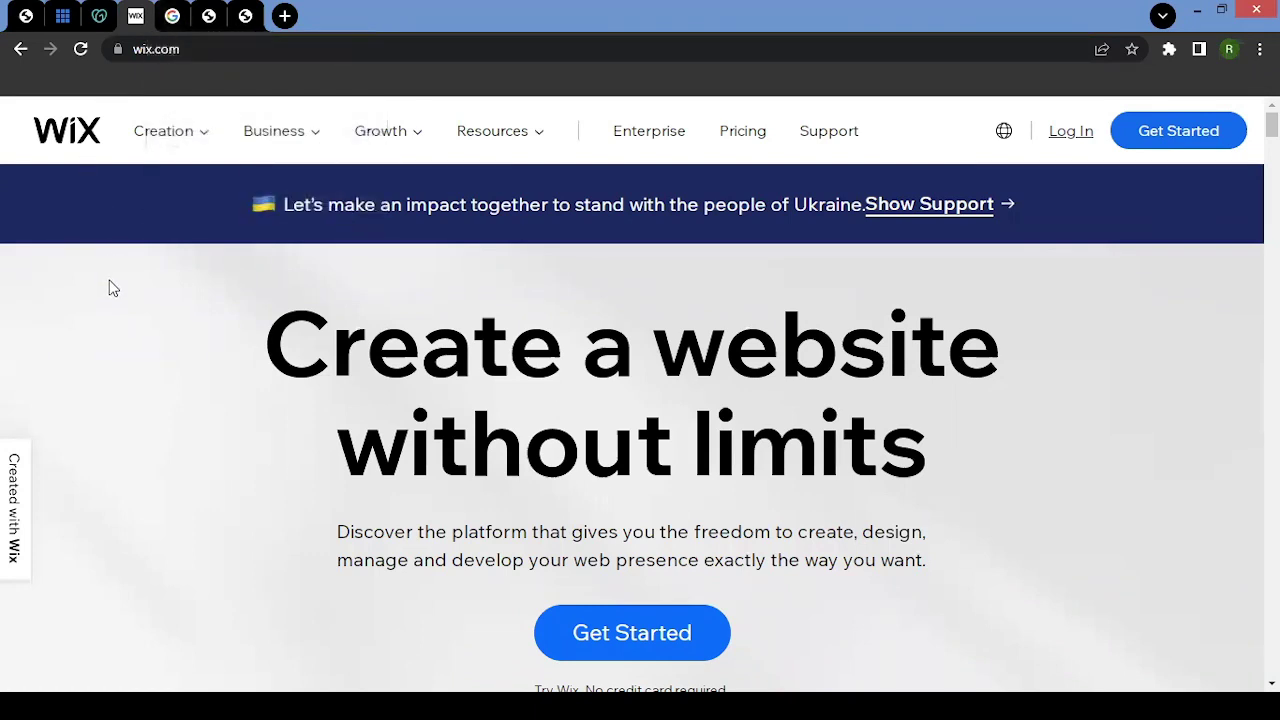
mouse_move(176, 19)
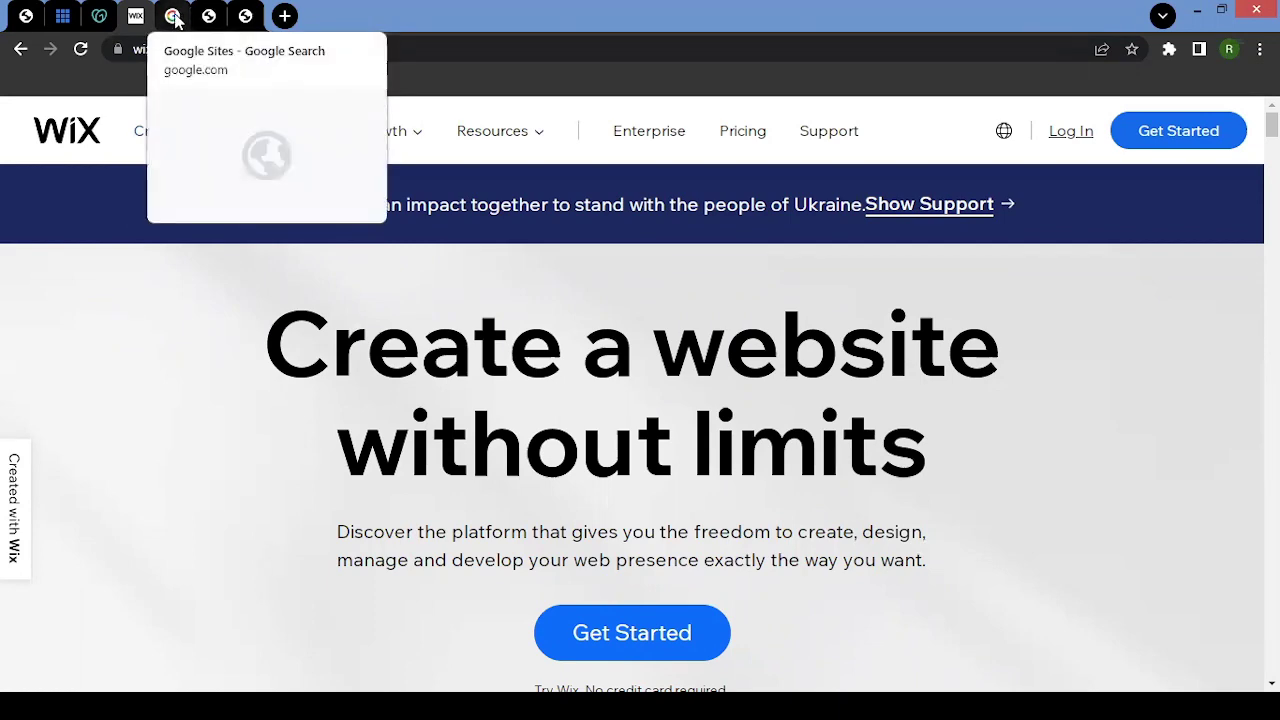
left_click(174, 18)
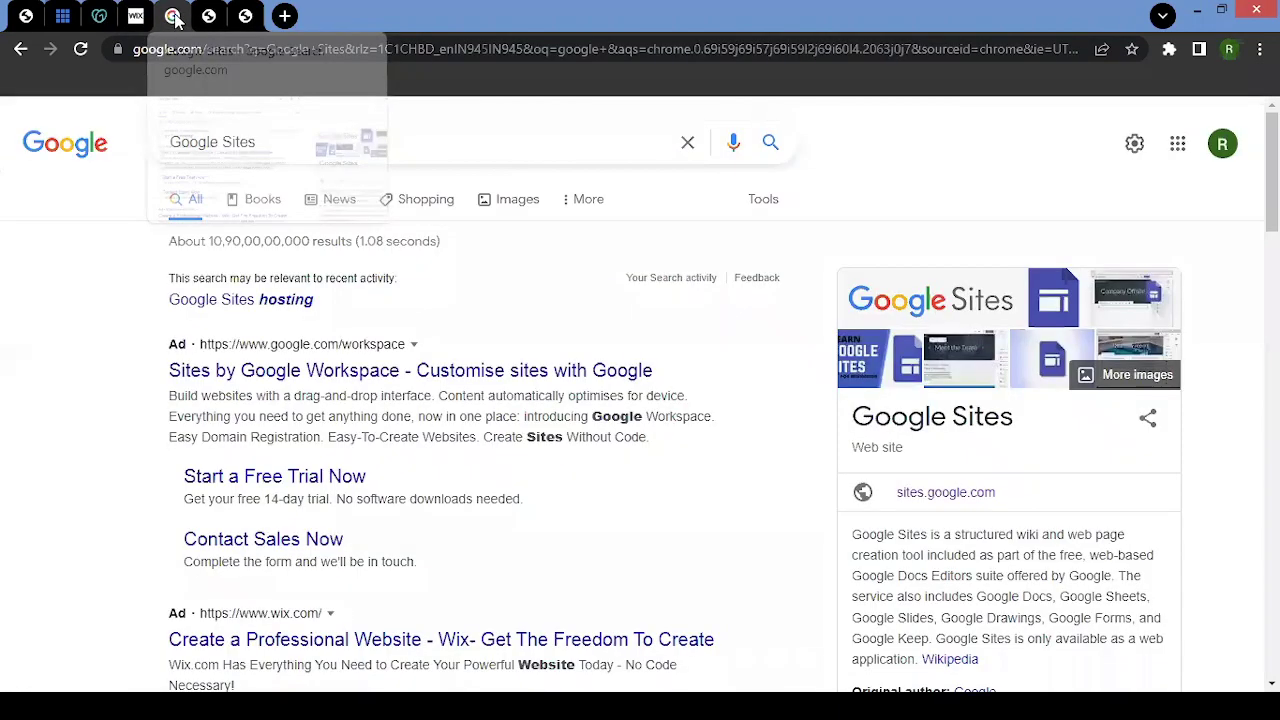
left_click_drag(273, 141, 170, 146)
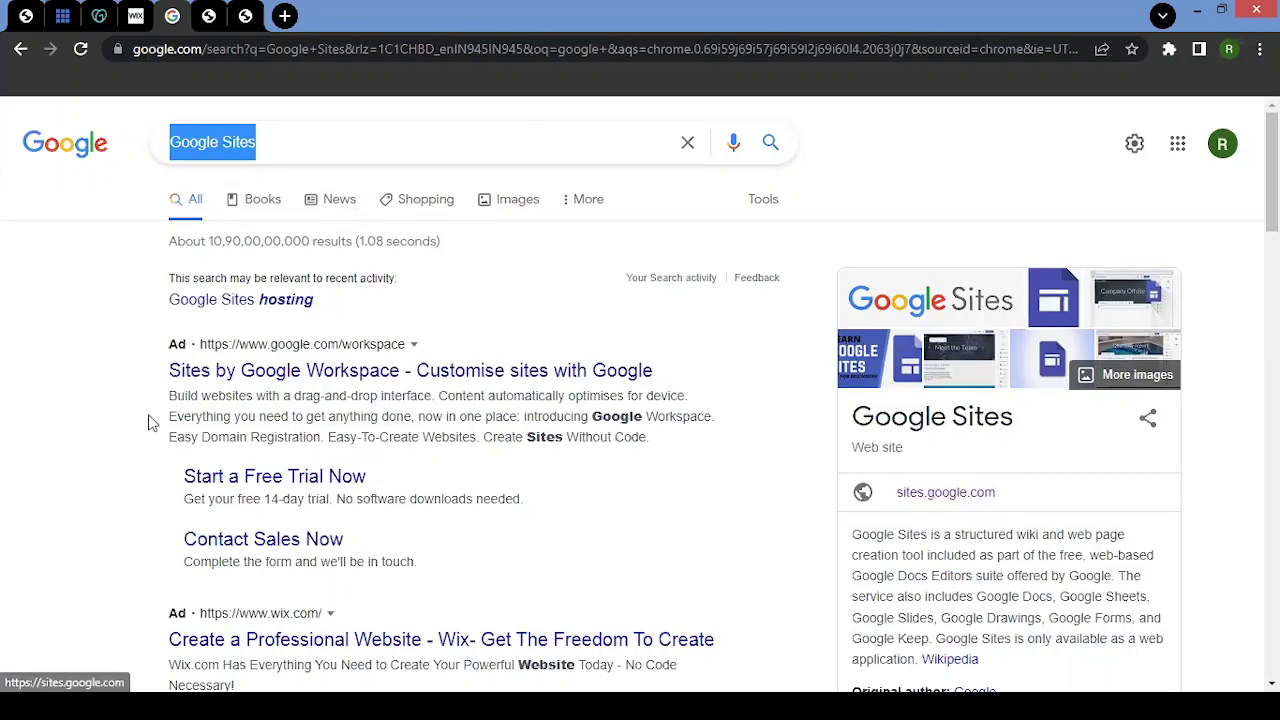
scroll(128, 415, "down", 4)
scroll(128, 415, "down", 2)
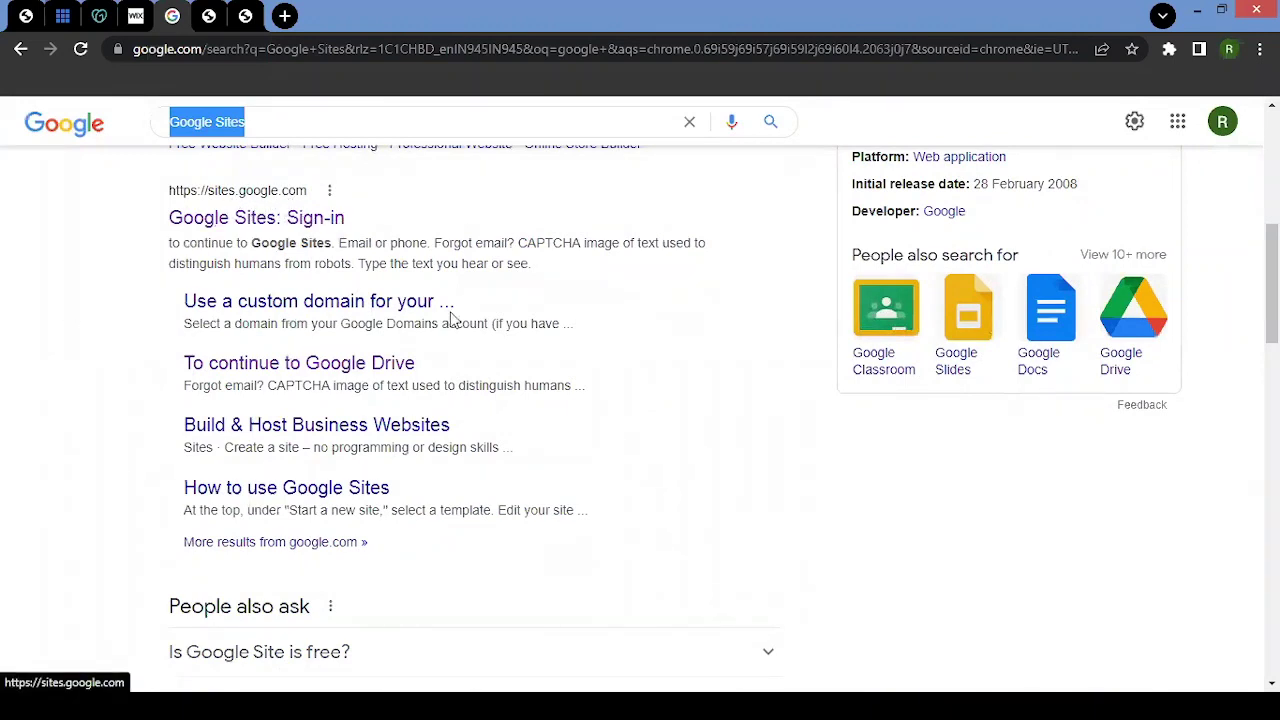
scroll(957, 402, "up", 6)
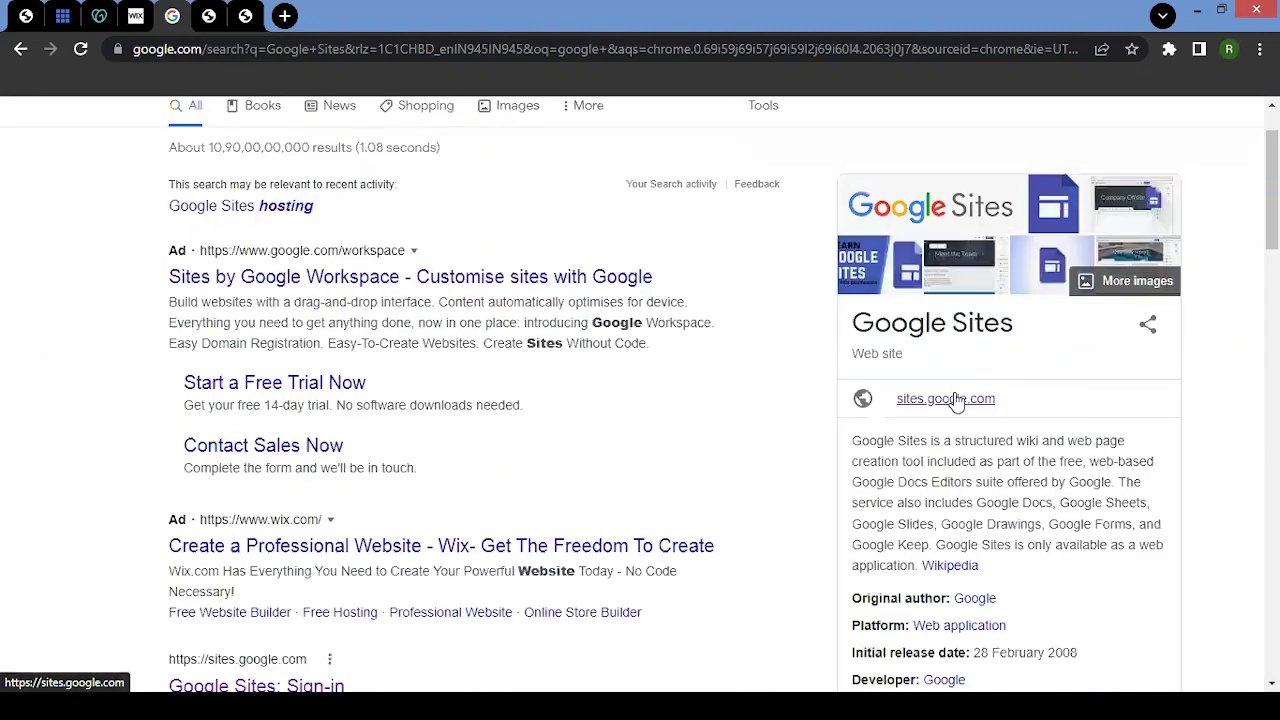
left_click(957, 400)
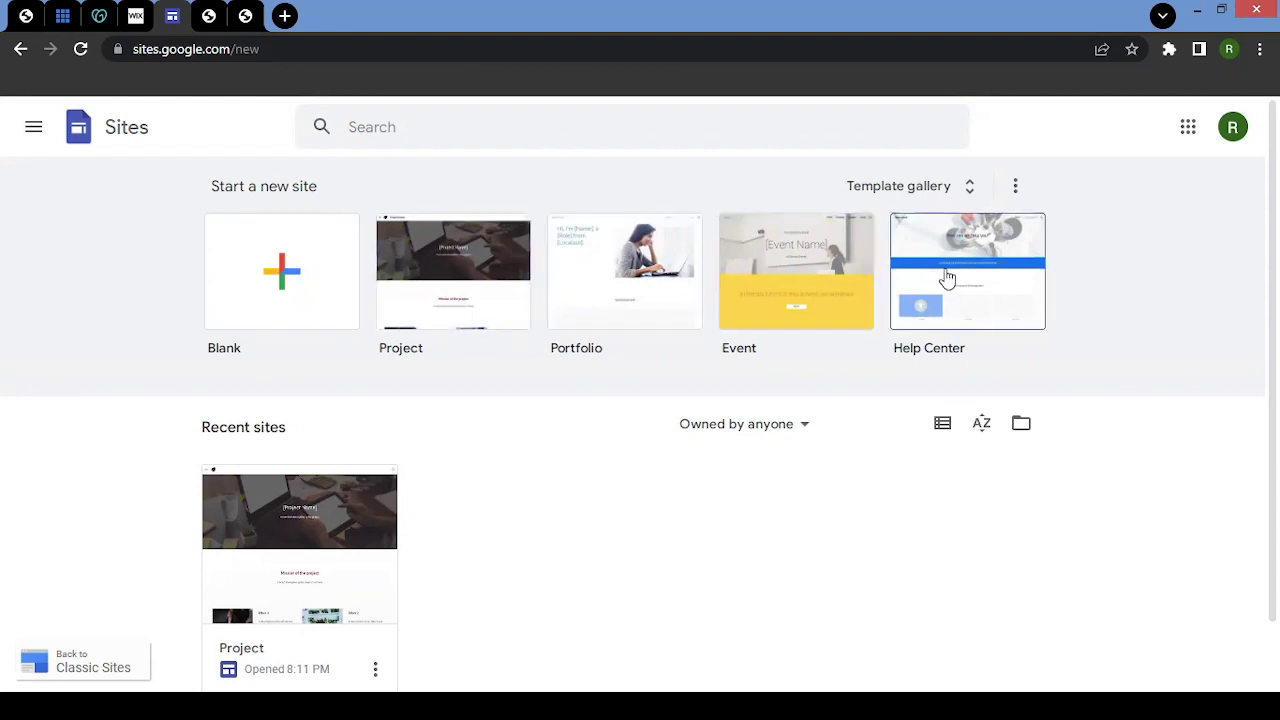
Browse the full template gallery and start a new site from the Project template
left_click(910, 190)
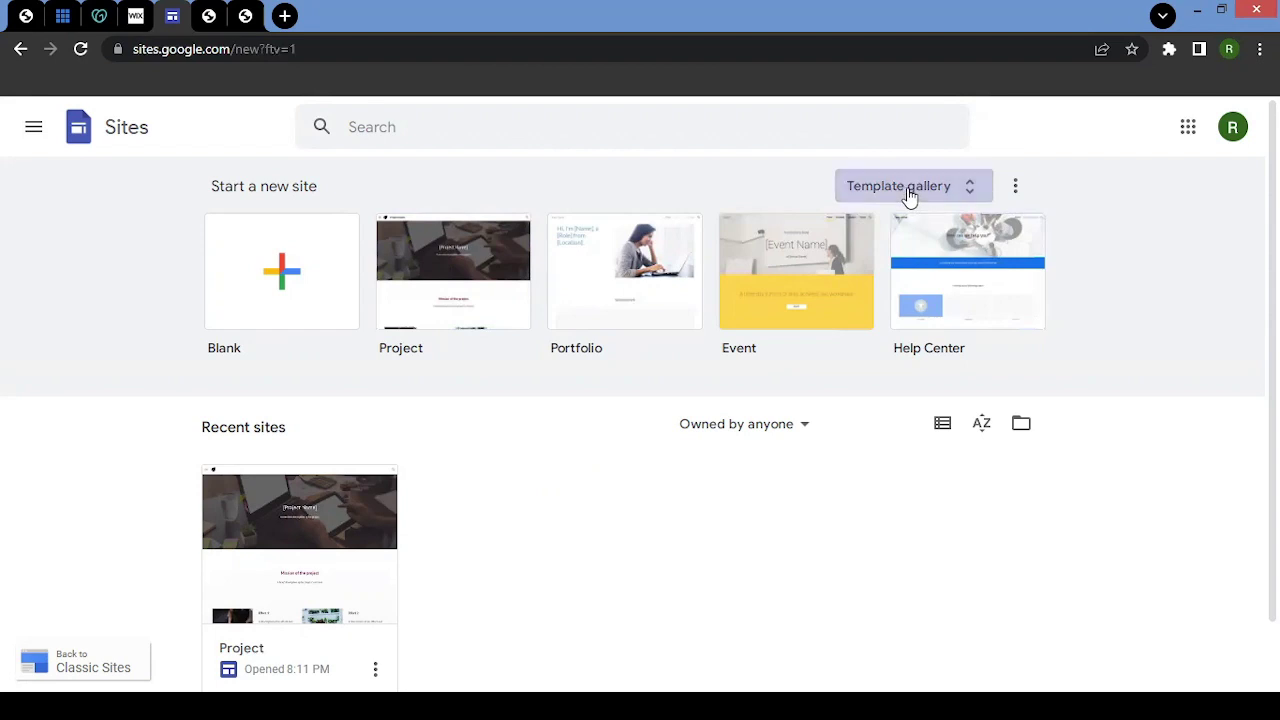
scroll(618, 487, "down", 10)
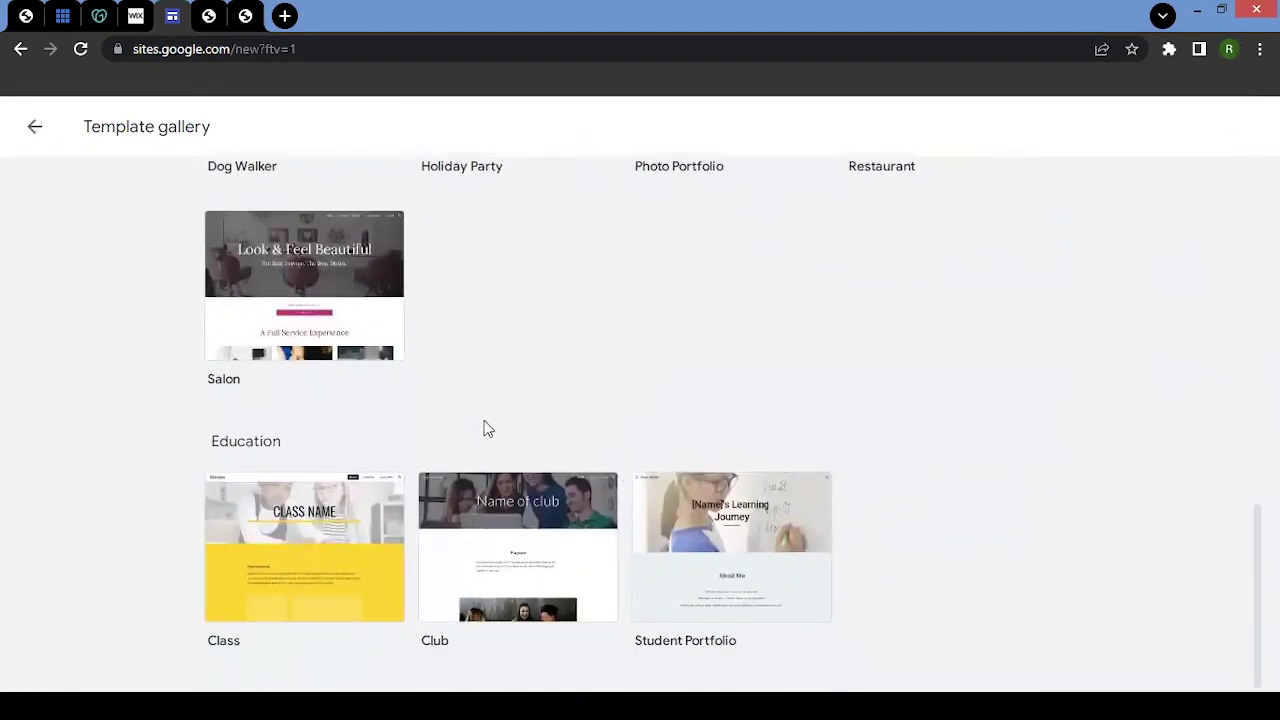
scroll(487, 428, "up", 10)
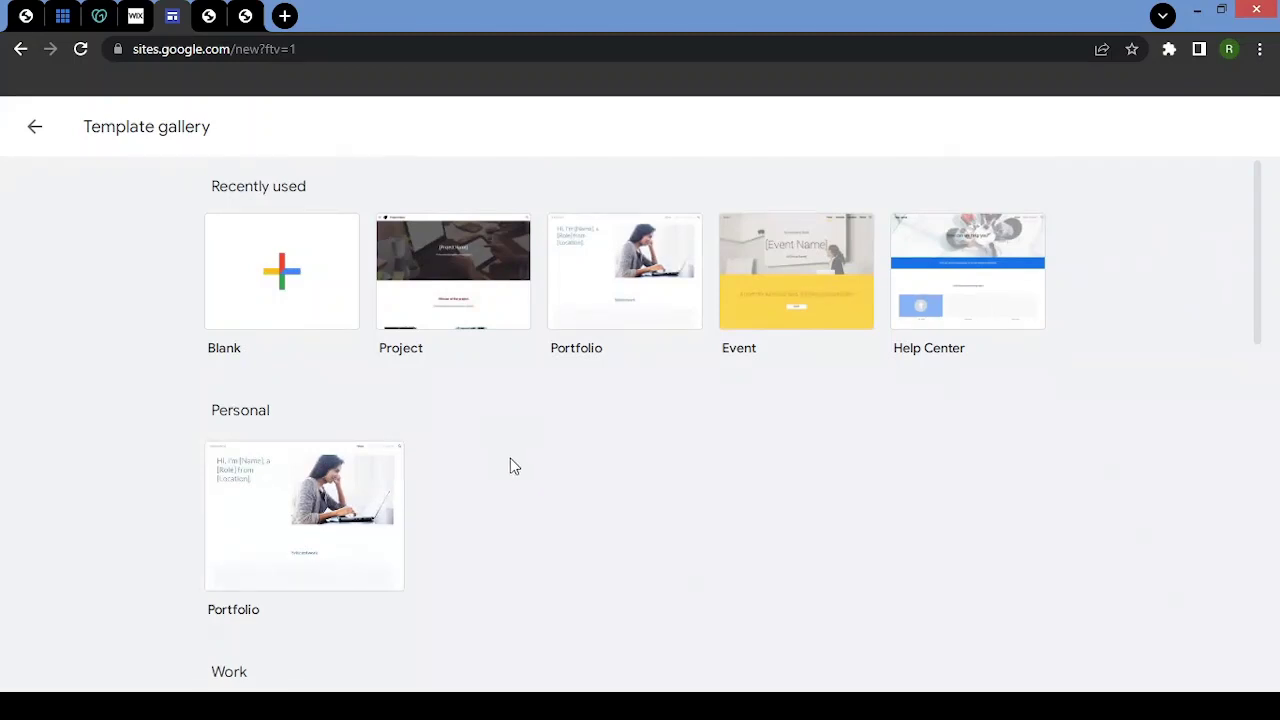
scroll(517, 469, "down", 1)
scroll(517, 469, "up", 1)
left_click(476, 292)
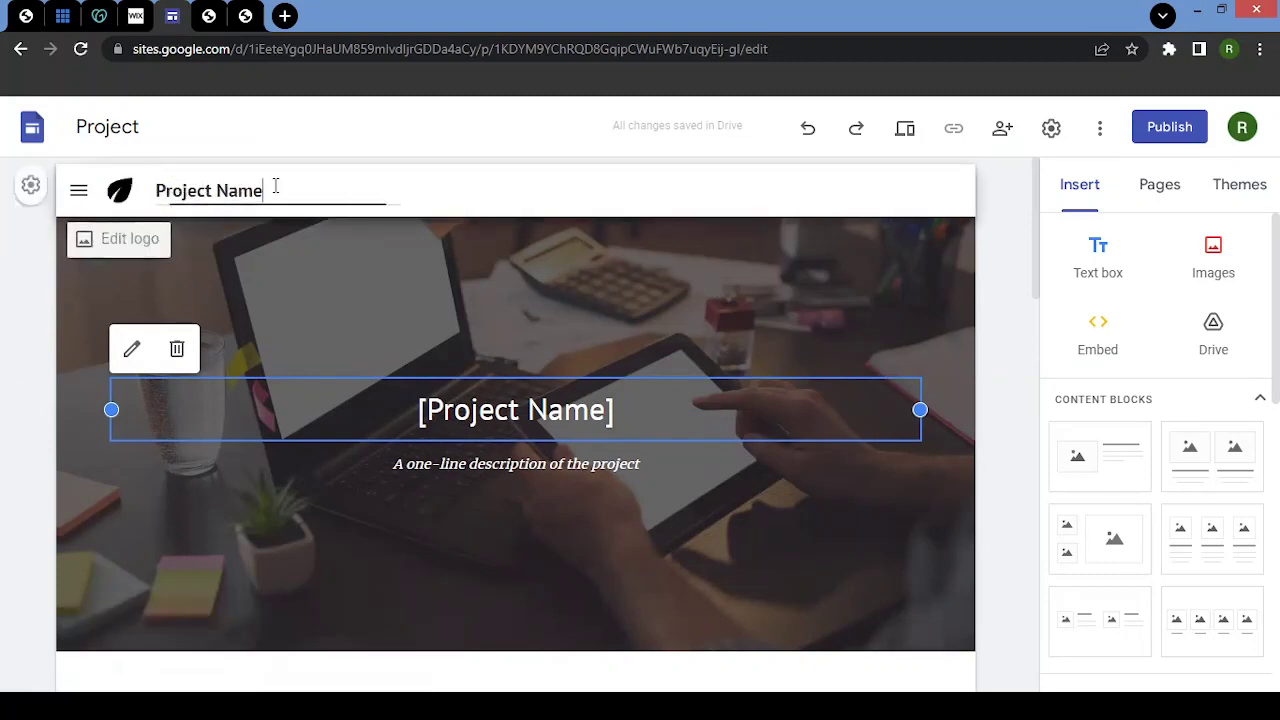
Replace the site name in the page header with "All About Affiliate Marketing"
left_click_drag(272, 190, 135, 195)
type("All About")
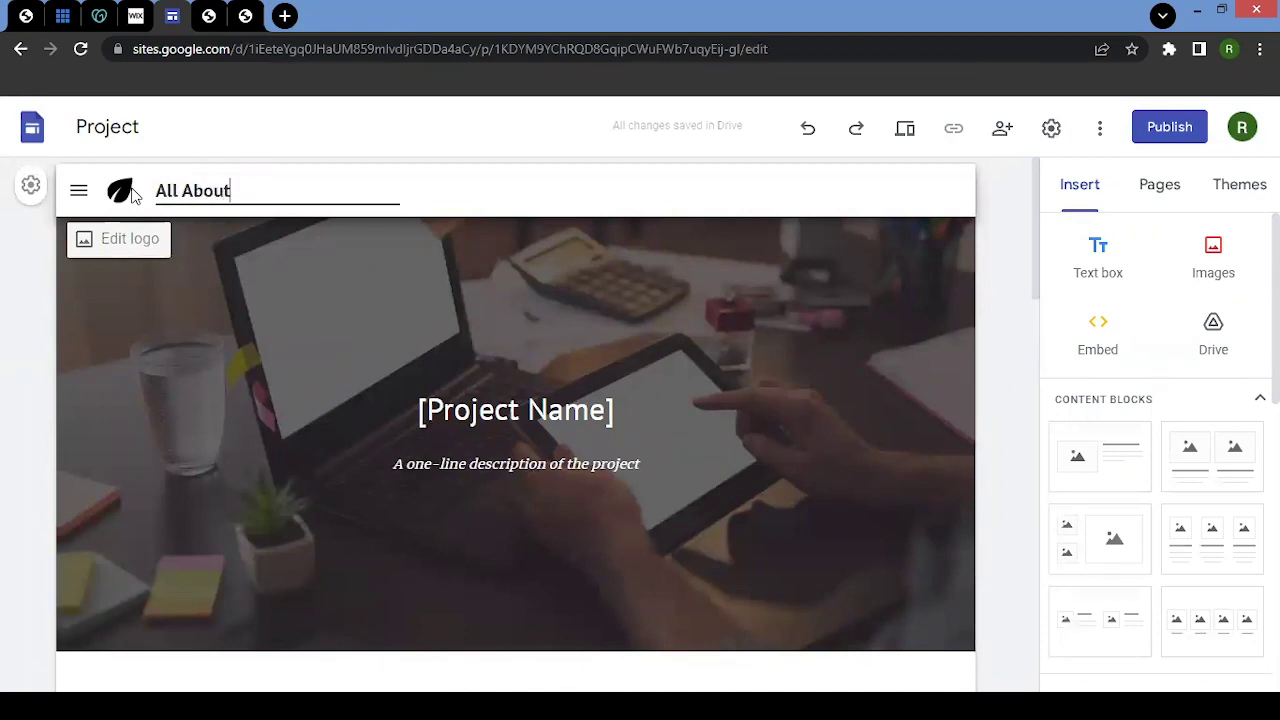
type(" Affiliate Marketing")
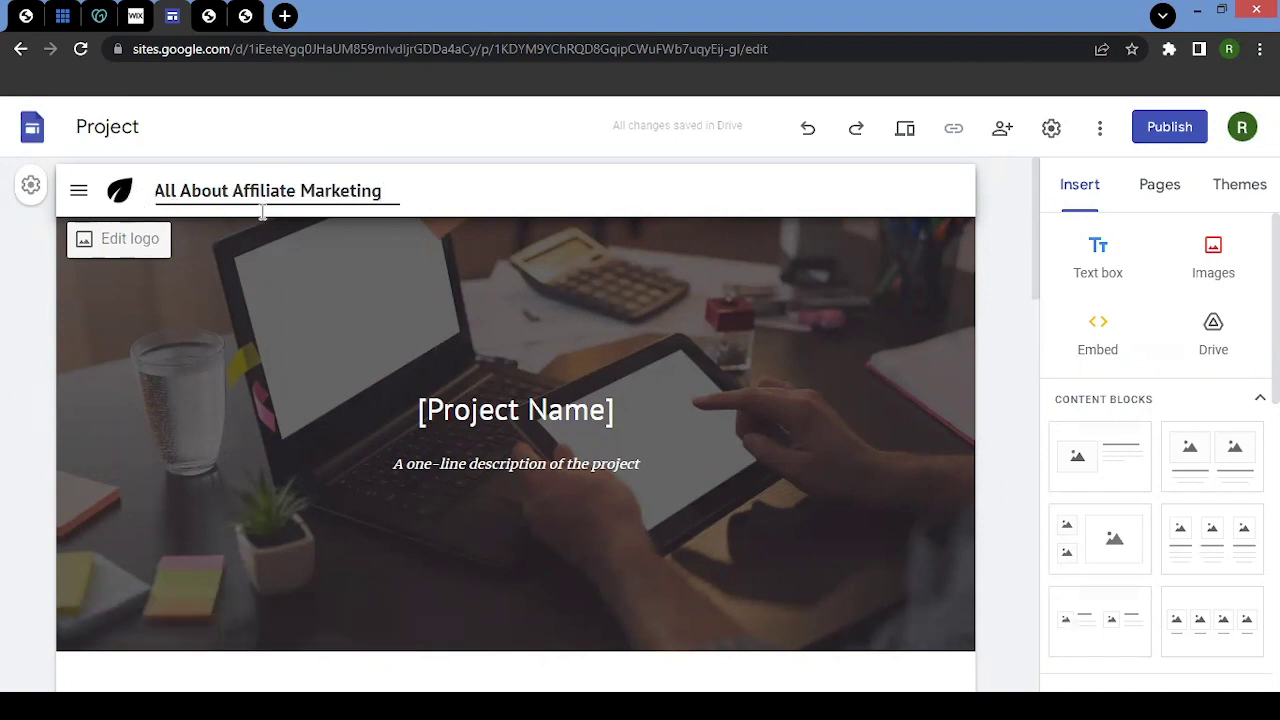
left_click(586, 200)
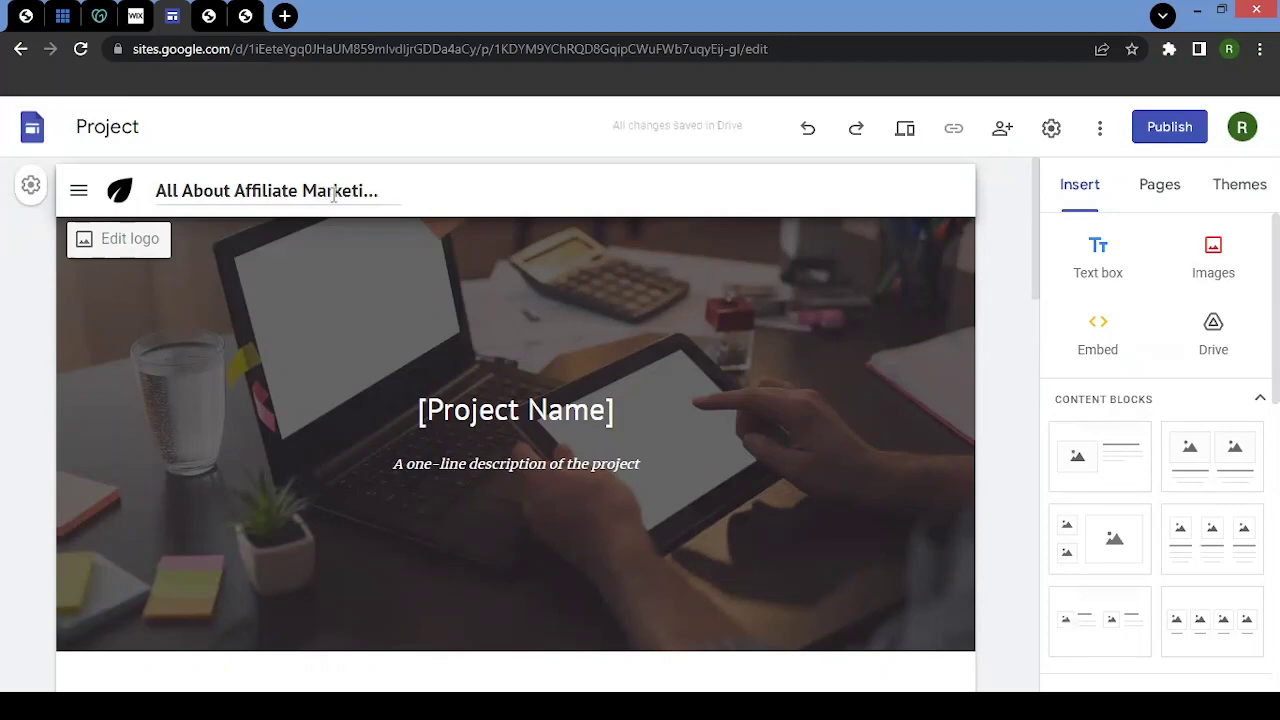
Look over the home page's sections and add a new page named "Test" to the site
scroll(545, 288, "down", 2)
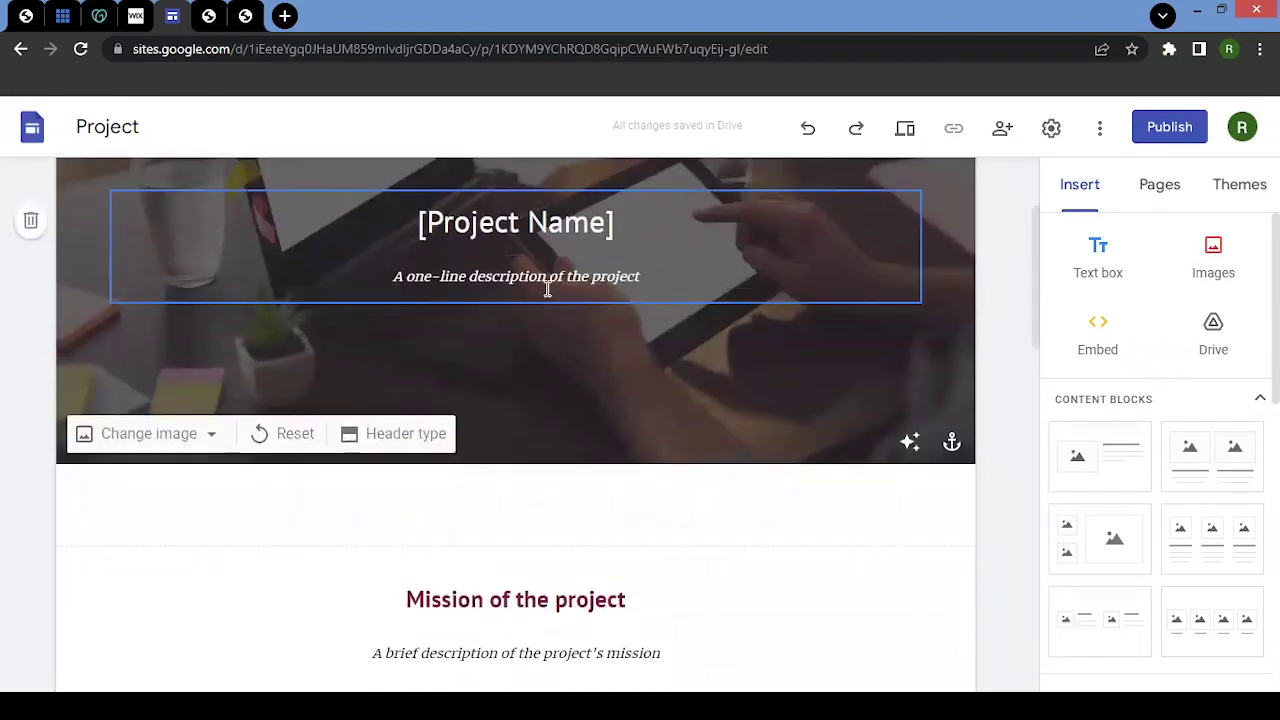
scroll(545, 288, "up", 2)
scroll(547, 288, "down", 7)
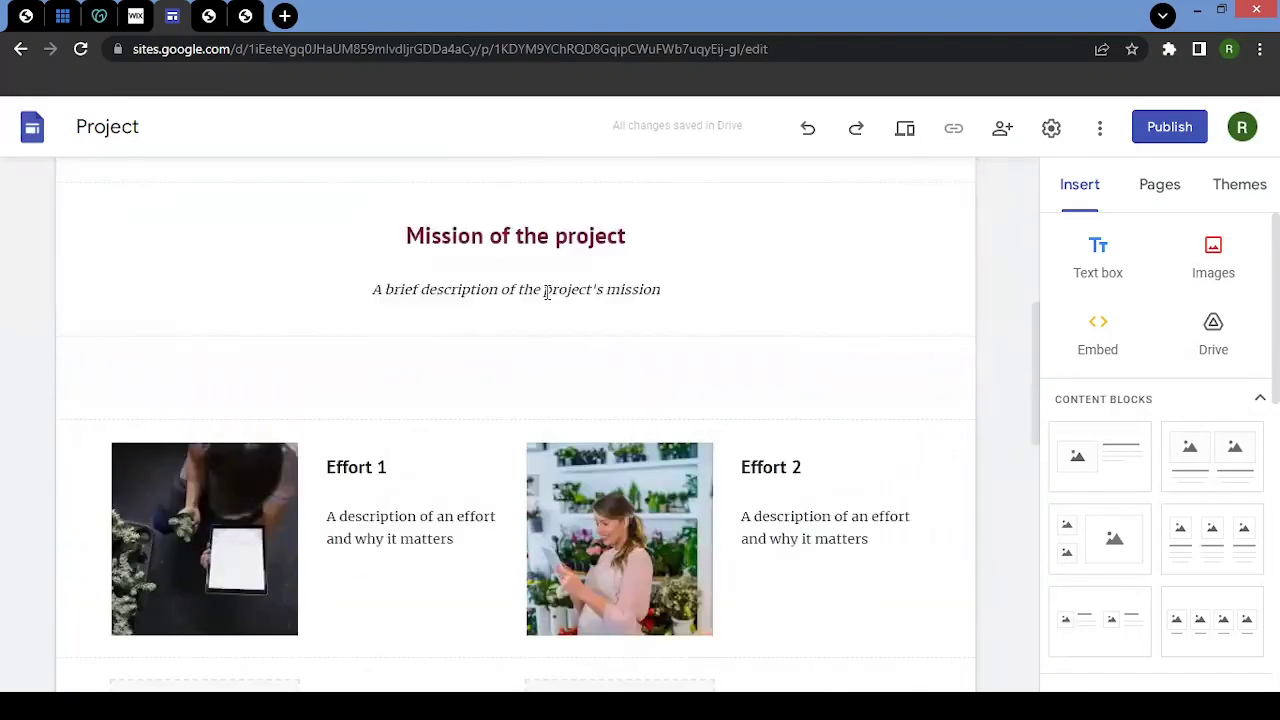
scroll(549, 298, "down", 3)
scroll(549, 298, "up", 10)
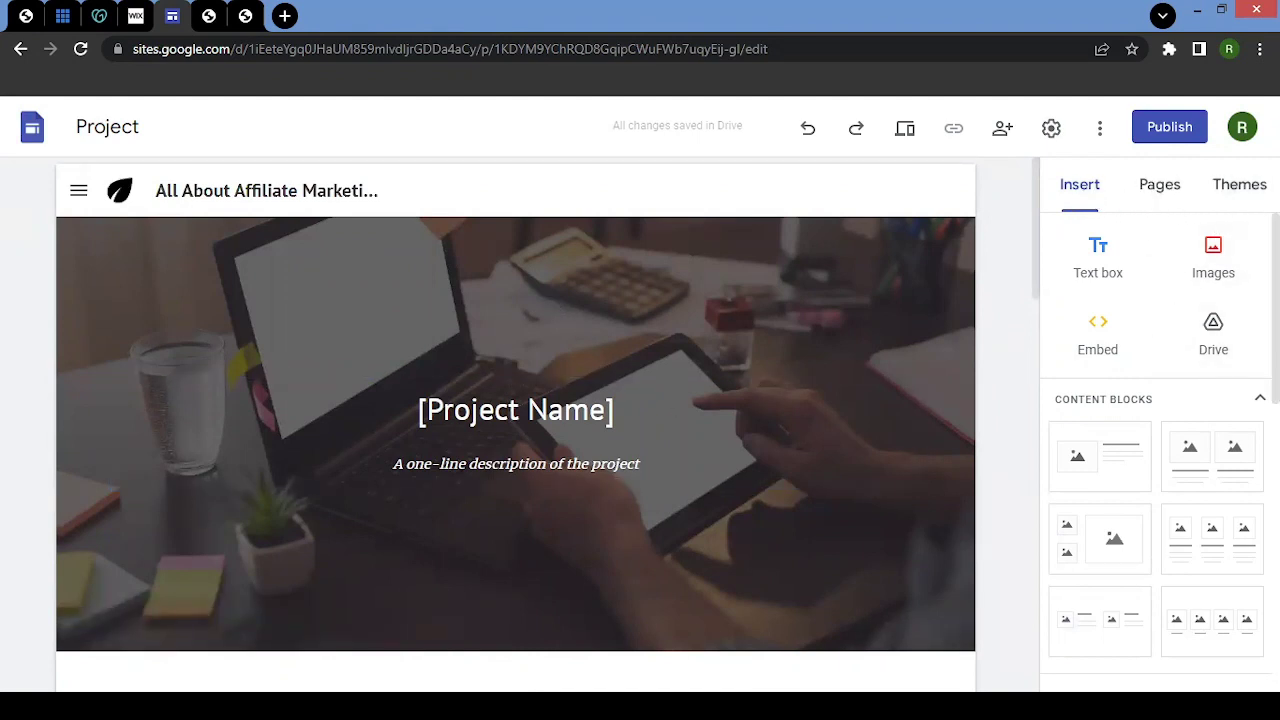
left_click(1177, 199)
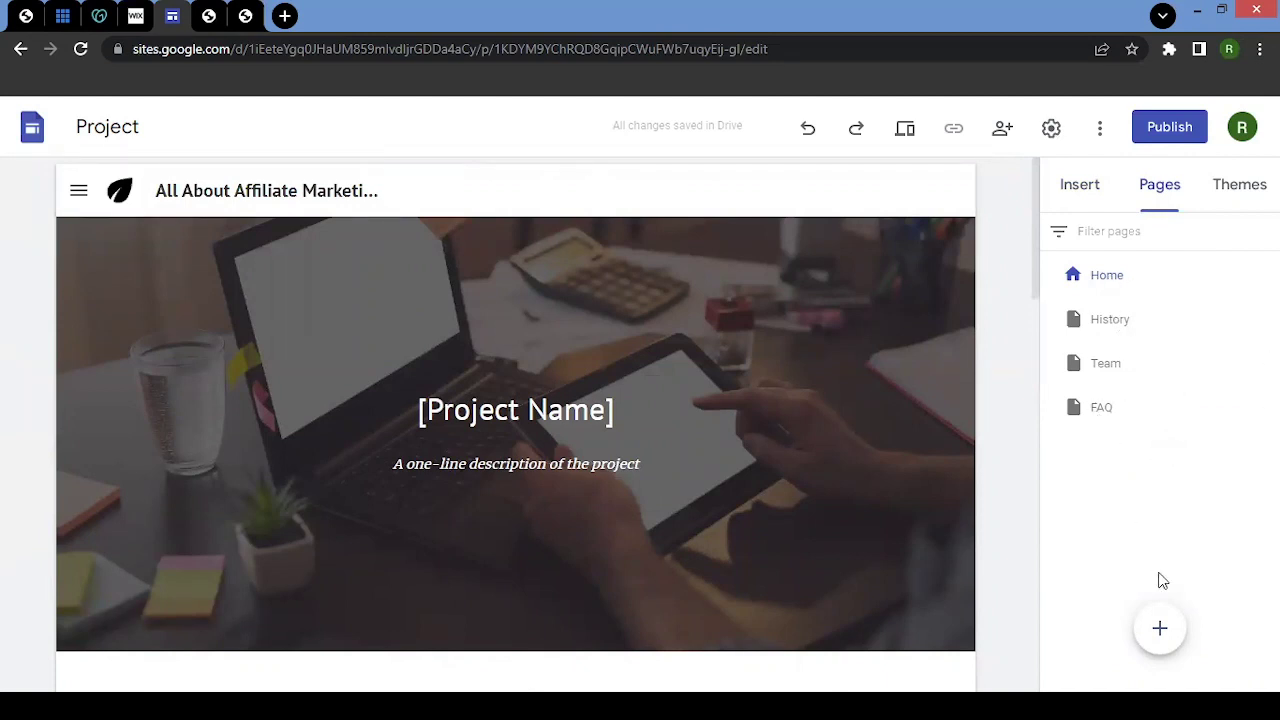
left_click(1161, 630)
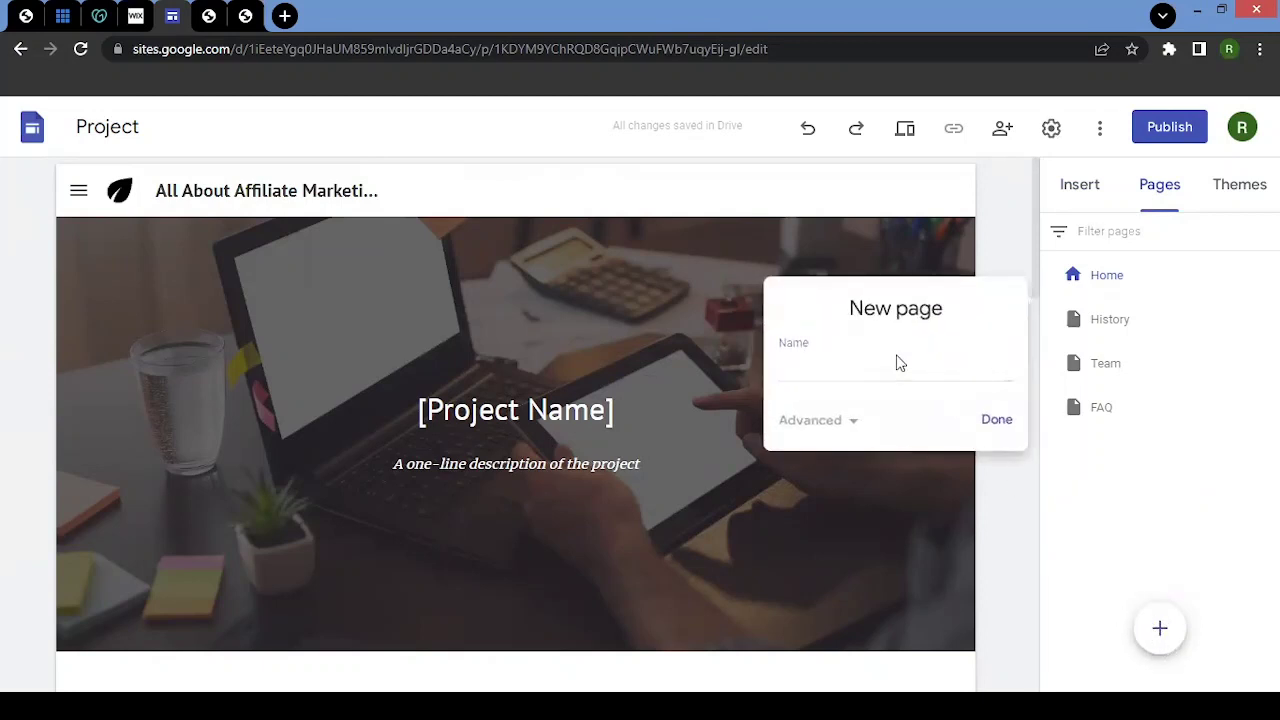
left_click(896, 366)
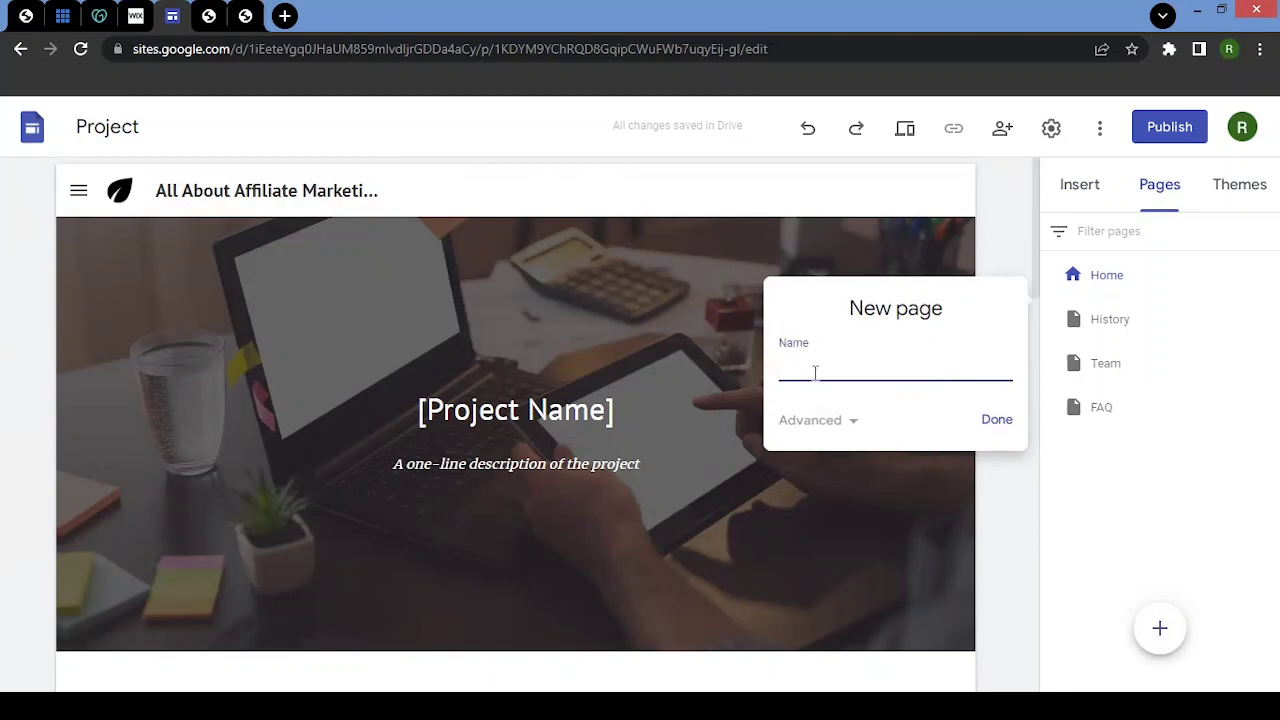
left_click(997, 420)
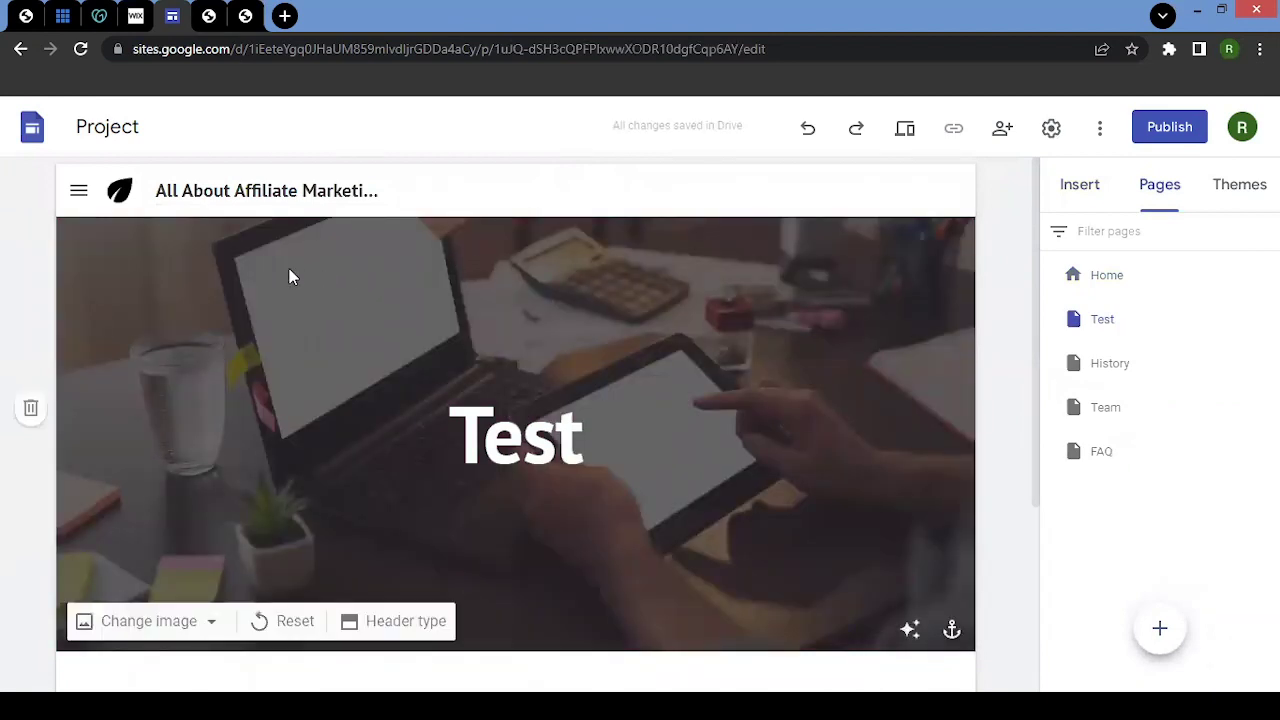
Review the new Test page from its banner to its footer and return to the Home page
scroll(300, 295, "down", 3)
scroll(305, 298, "up", 2)
scroll(500, 370, "down", 2)
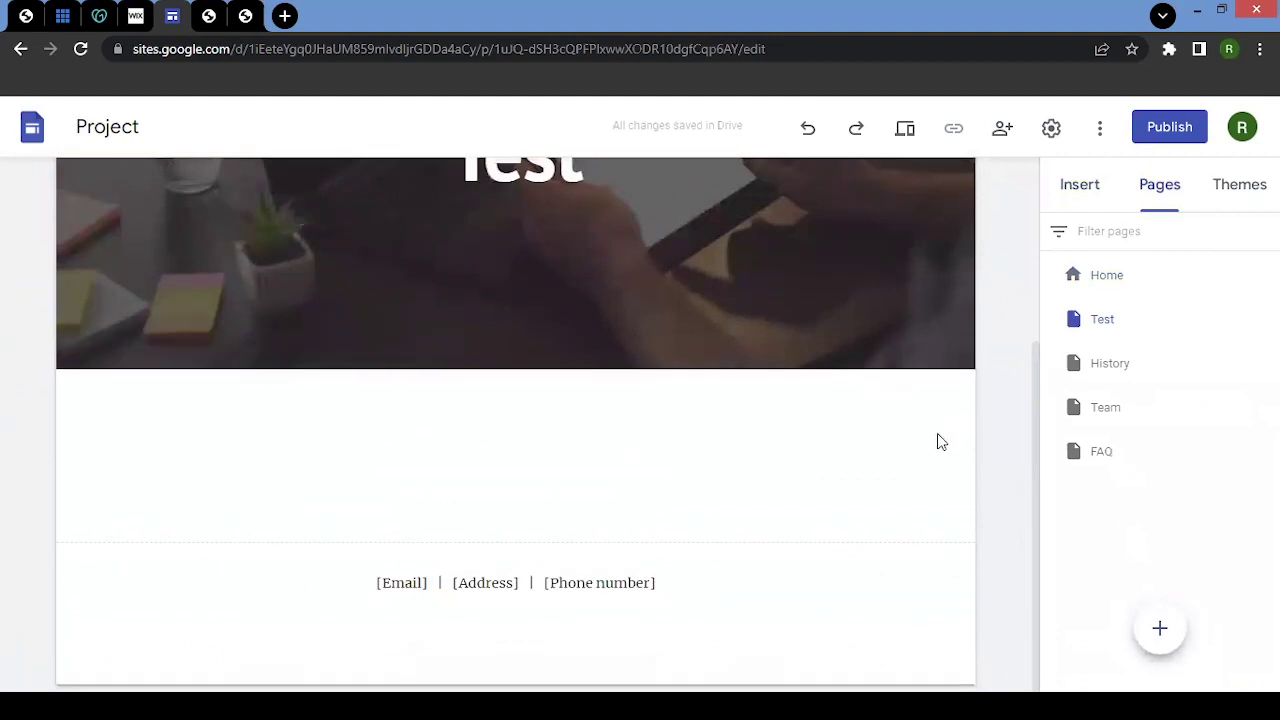
left_click_drag(1035, 443, 1040, 251)
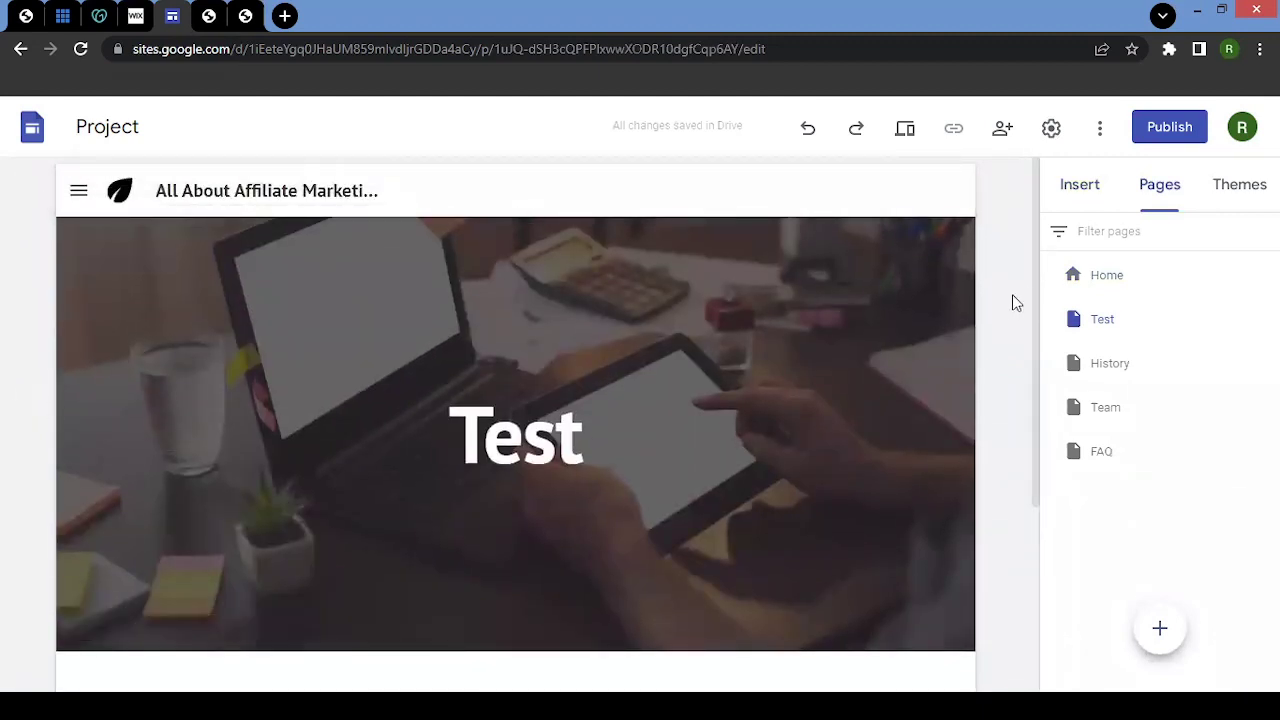
left_click_drag(1037, 286, 1045, 558)
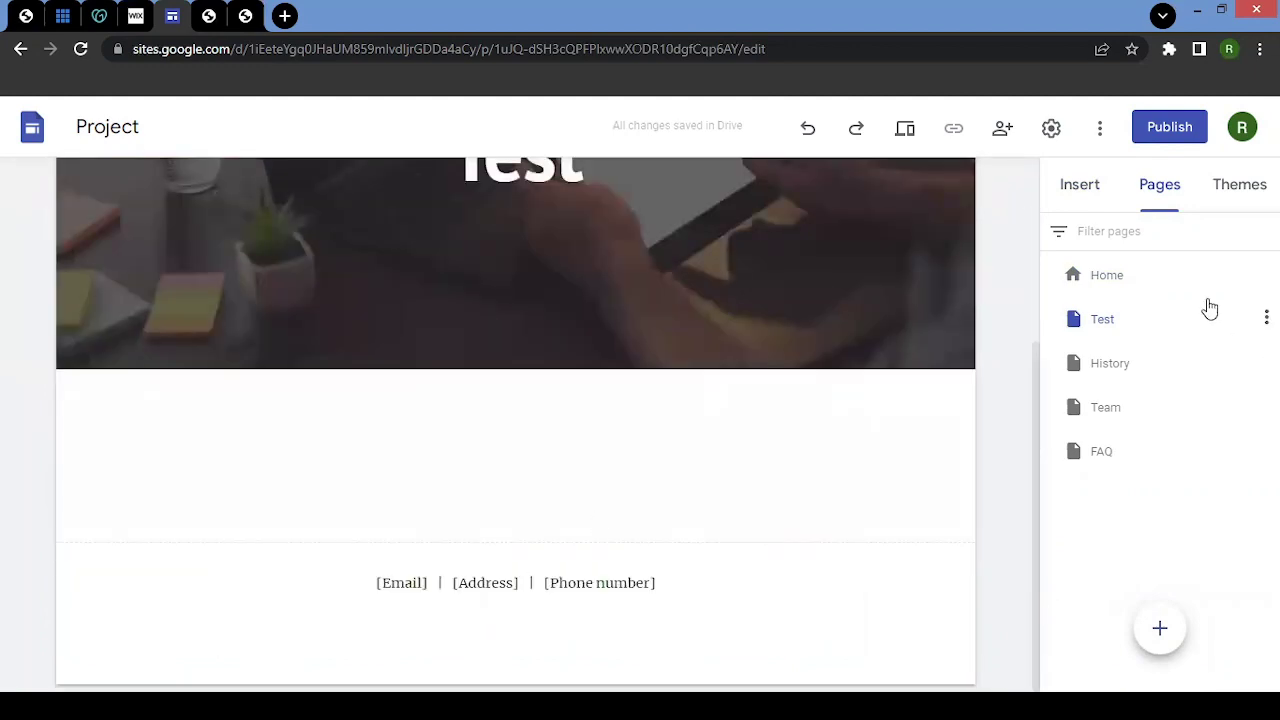
left_click(1100, 280)
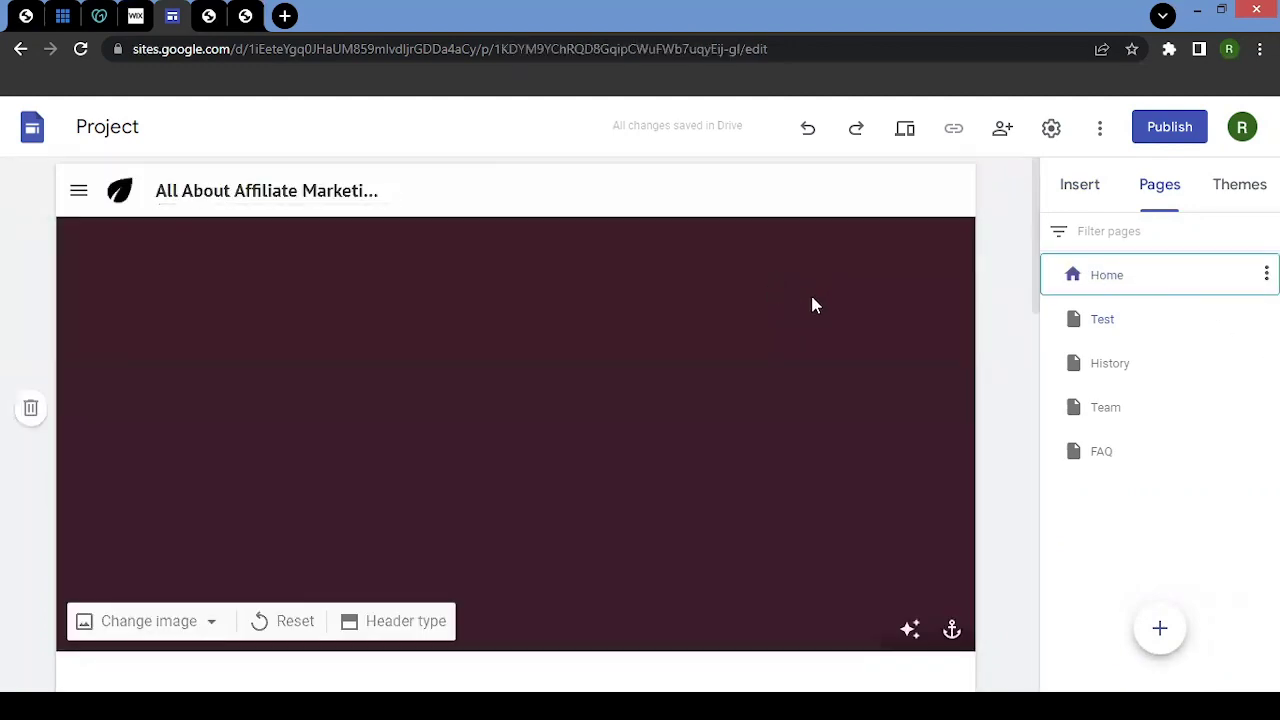
scroll(1040, 232, "down", 1)
left_click_drag(1040, 232, 1045, 176)
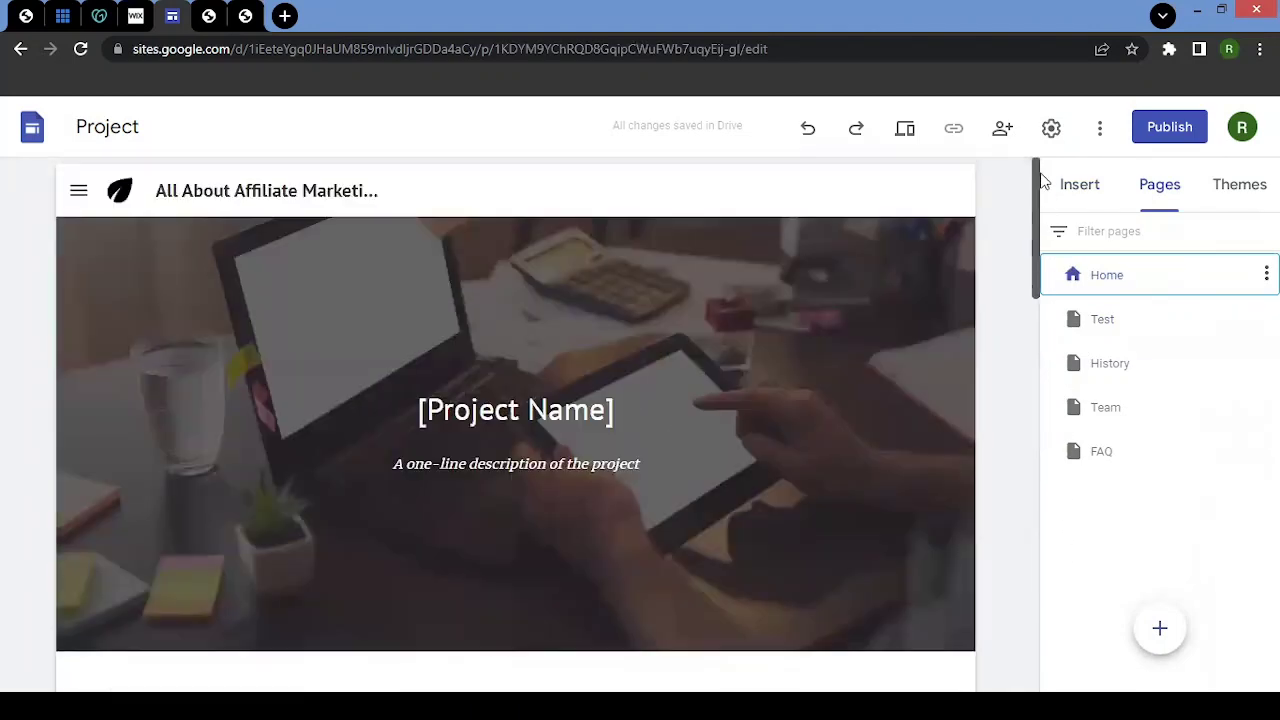
Replace the [Project Name] heading in the Home page banner with "All About Affiliate Marketing"
mouse_move(873, 333)
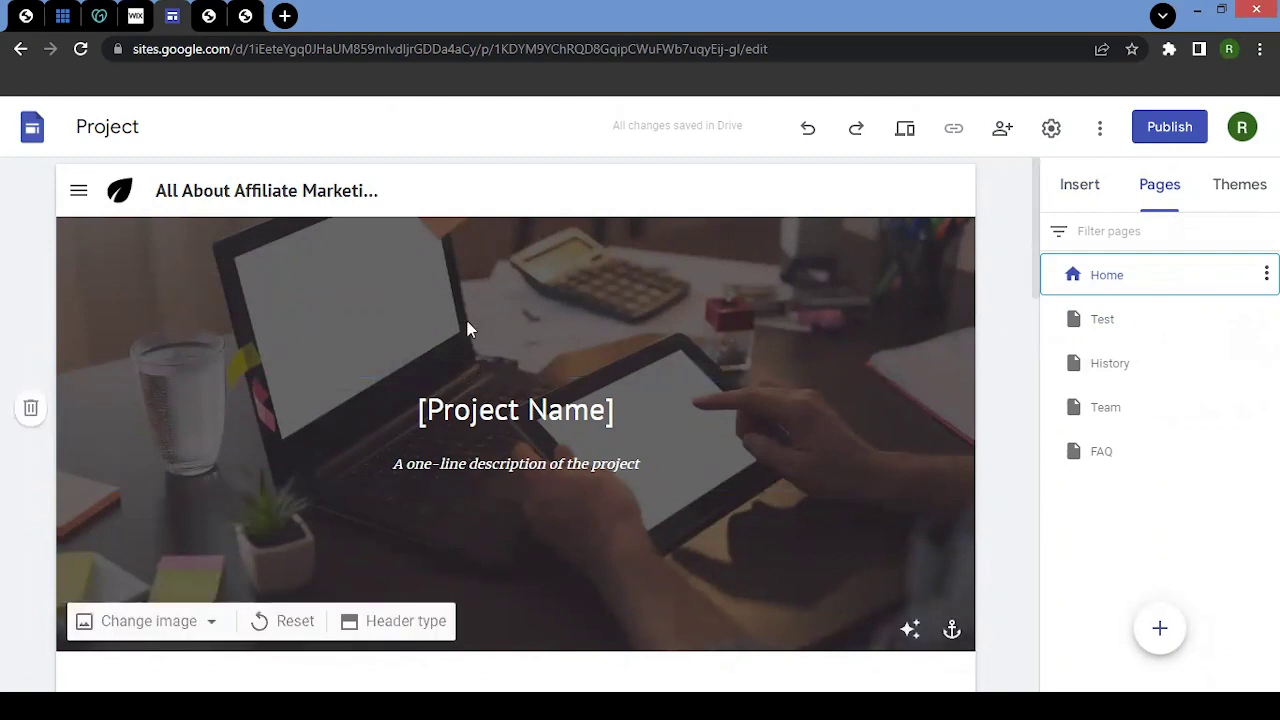
double_click(566, 410)
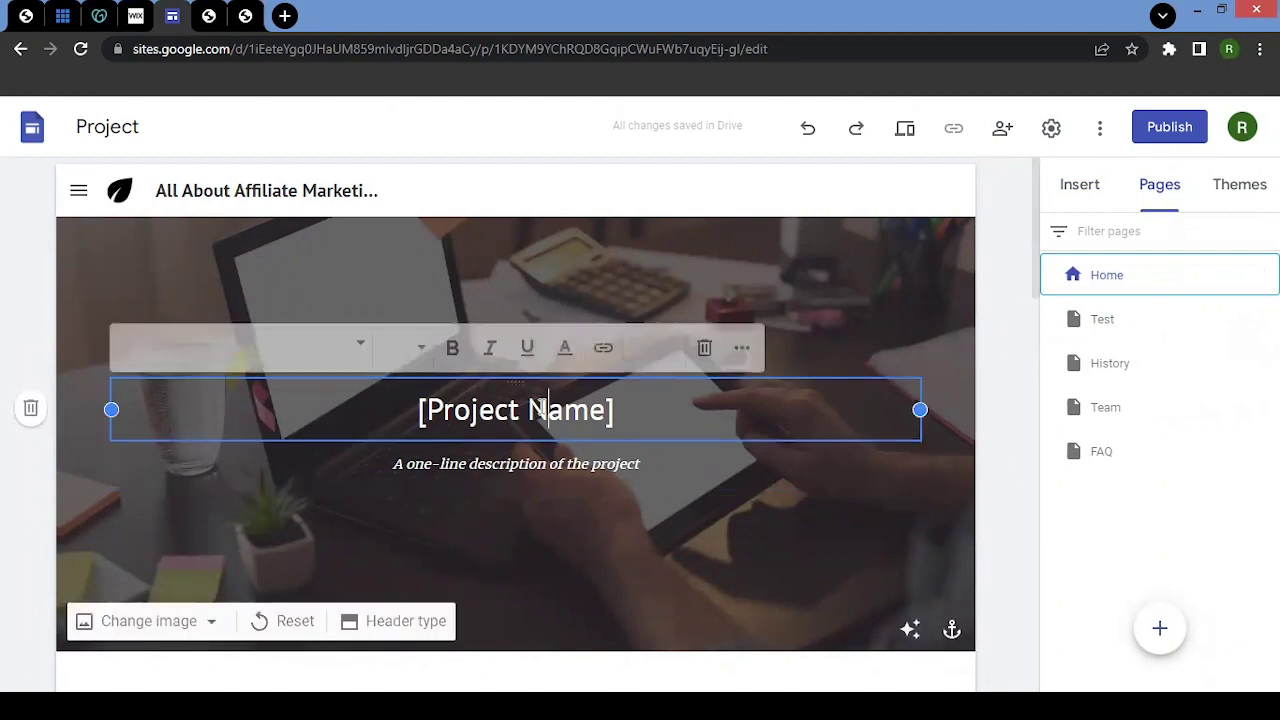
left_click(626, 418)
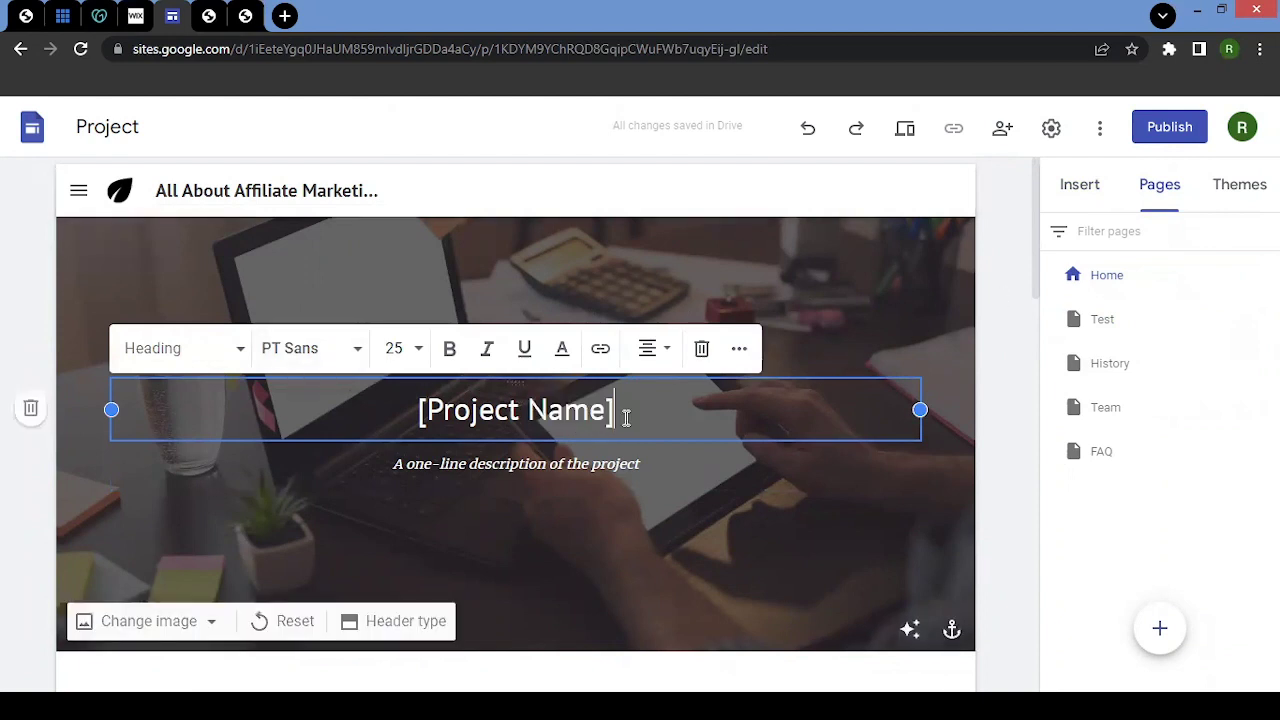
left_click_drag(626, 418, 383, 389)
left_click(568, 464)
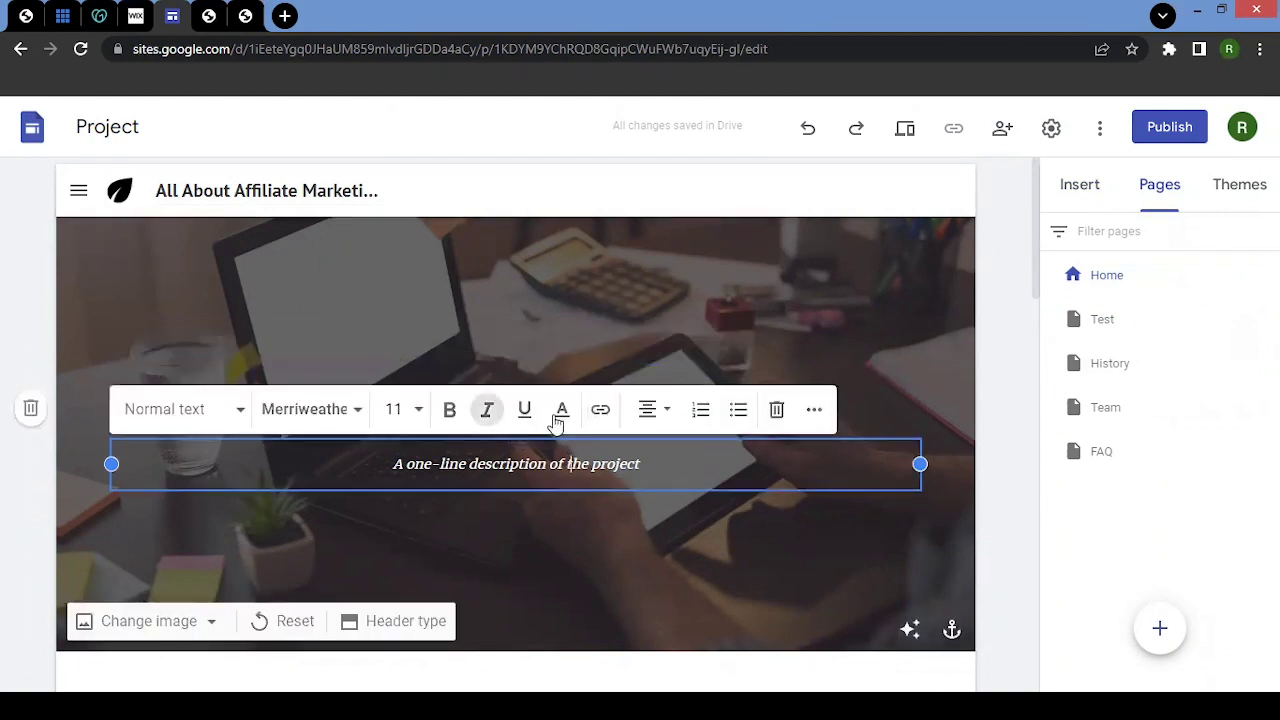
left_click(634, 325)
left_click(566, 418)
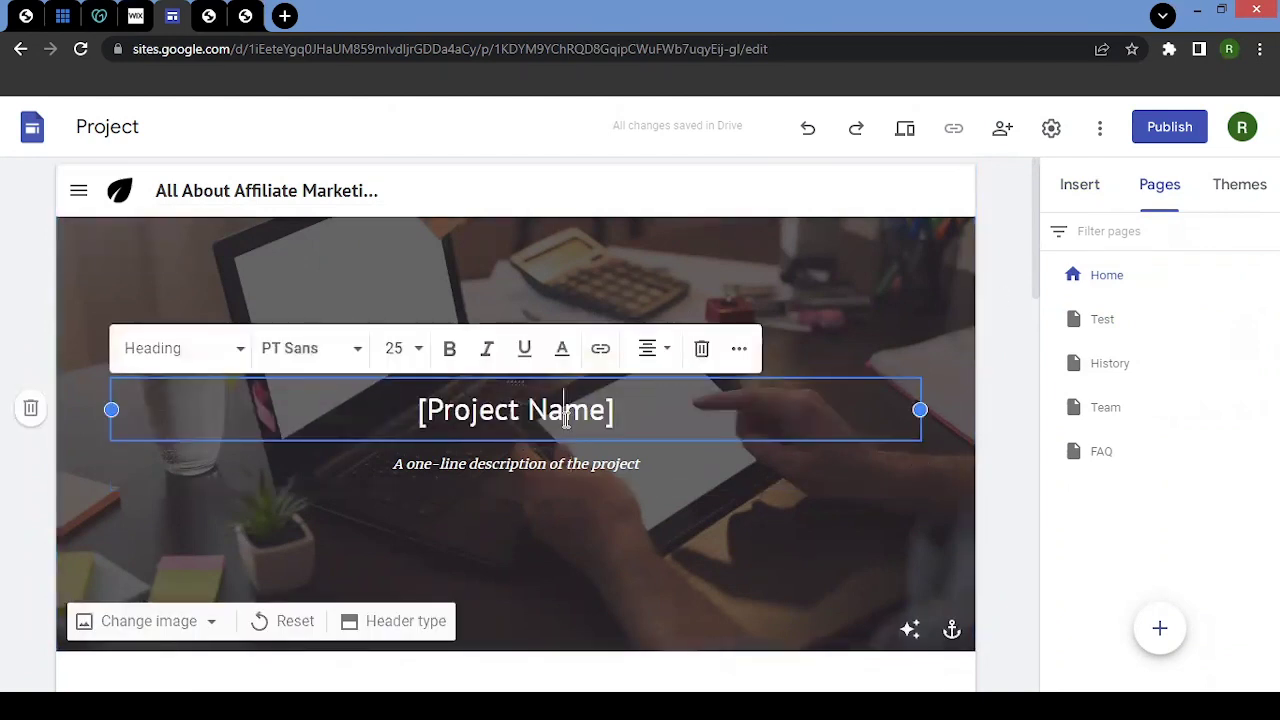
left_click_drag(620, 410, 356, 398)
type("Al")
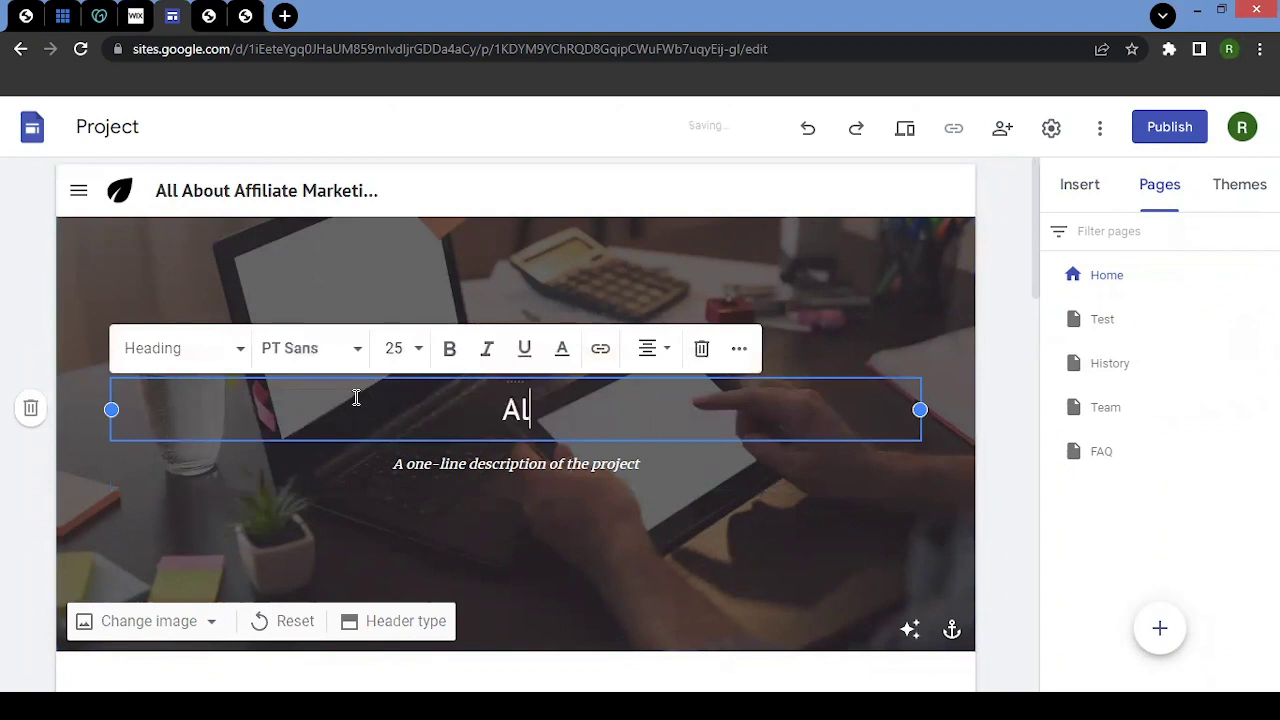
type("l About Affili")
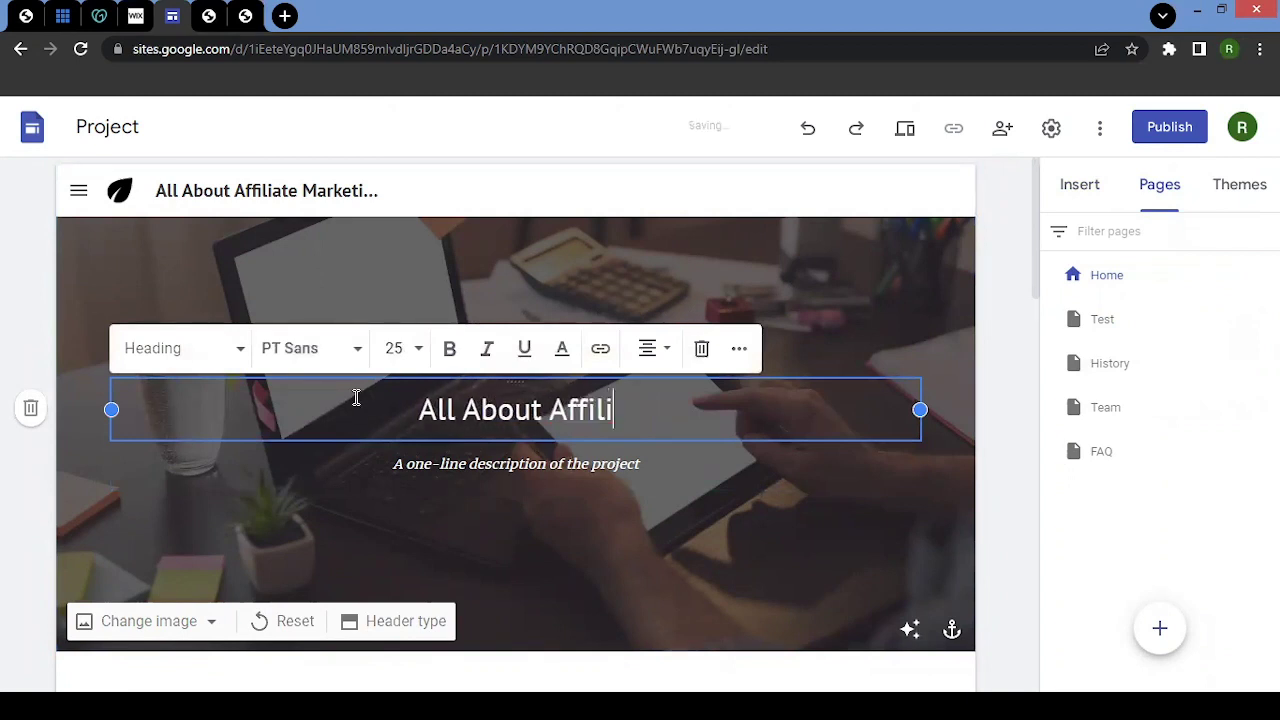
type("ate Marketing")
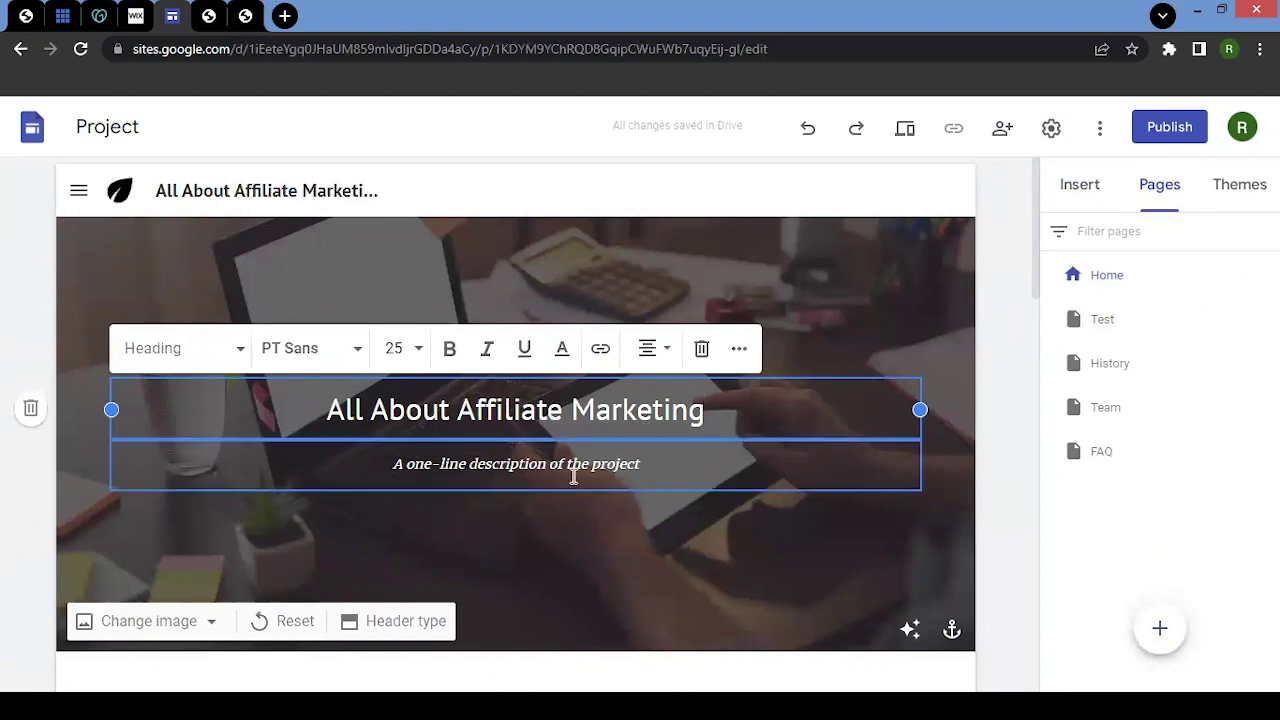
scroll(590, 478, "down", 4)
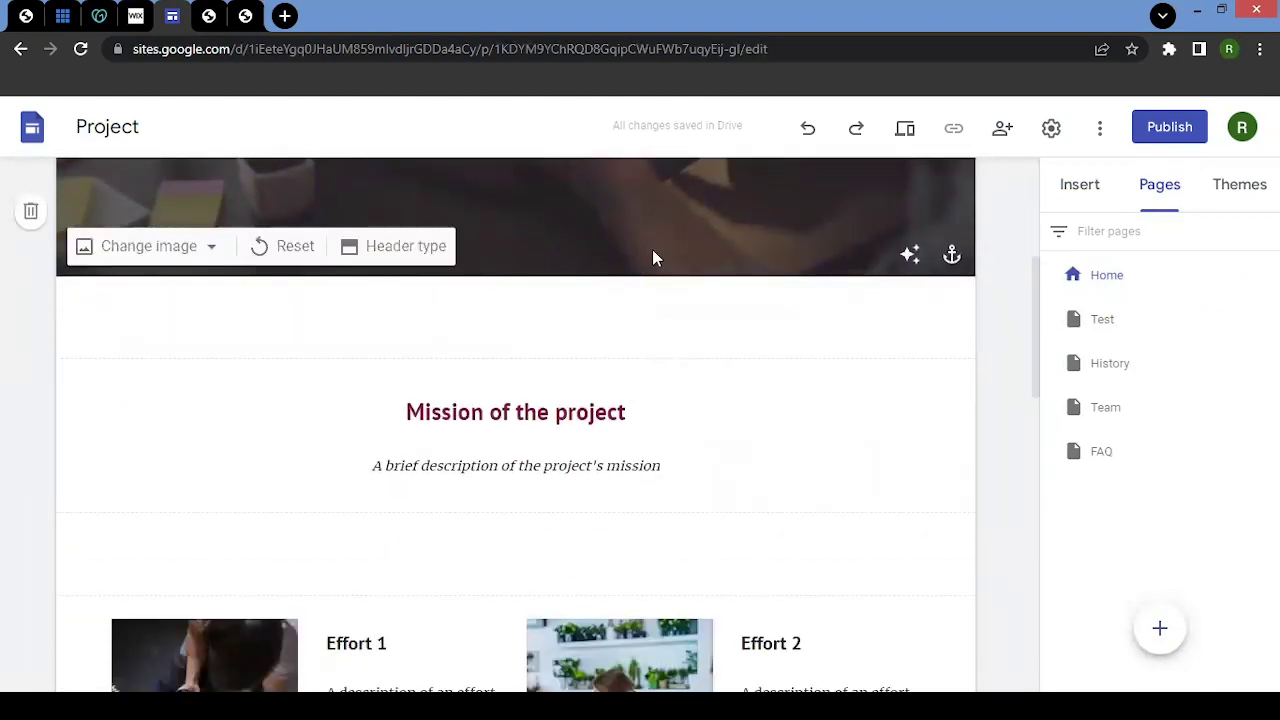
Look over the Home page's mission heading and description and the four Effort blocks with their section controls
left_click(505, 413)
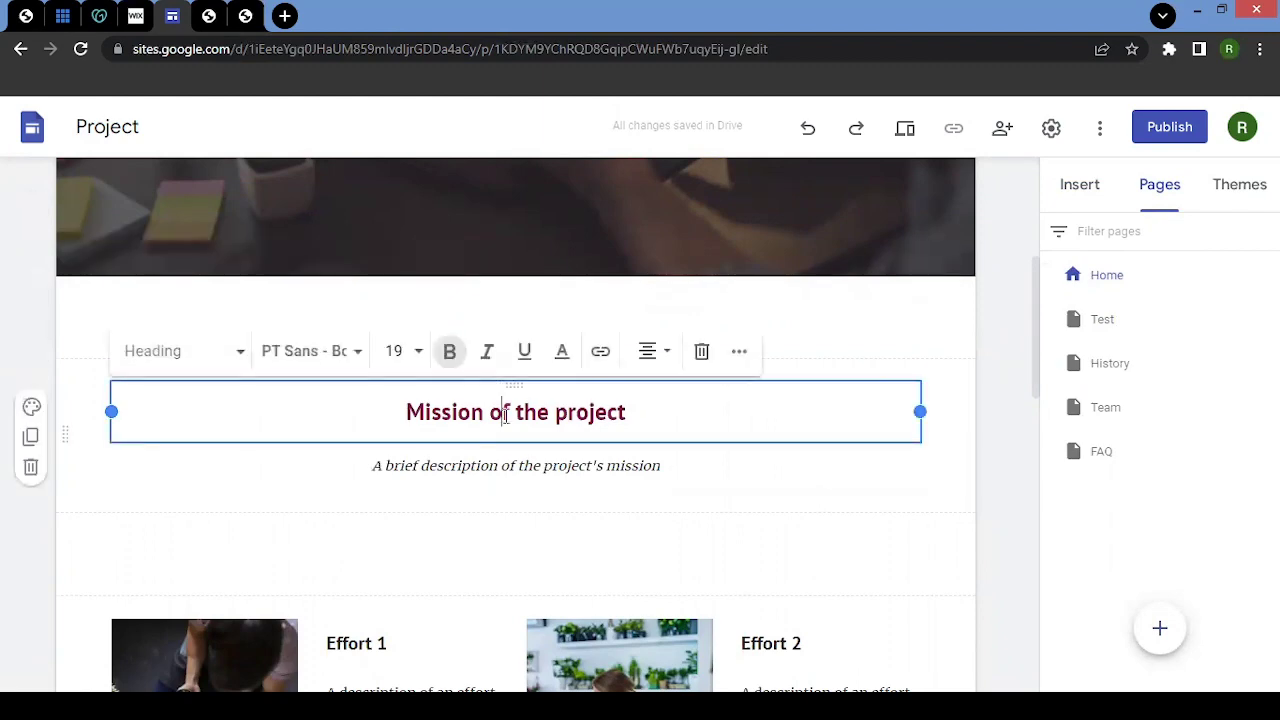
left_click(488, 467)
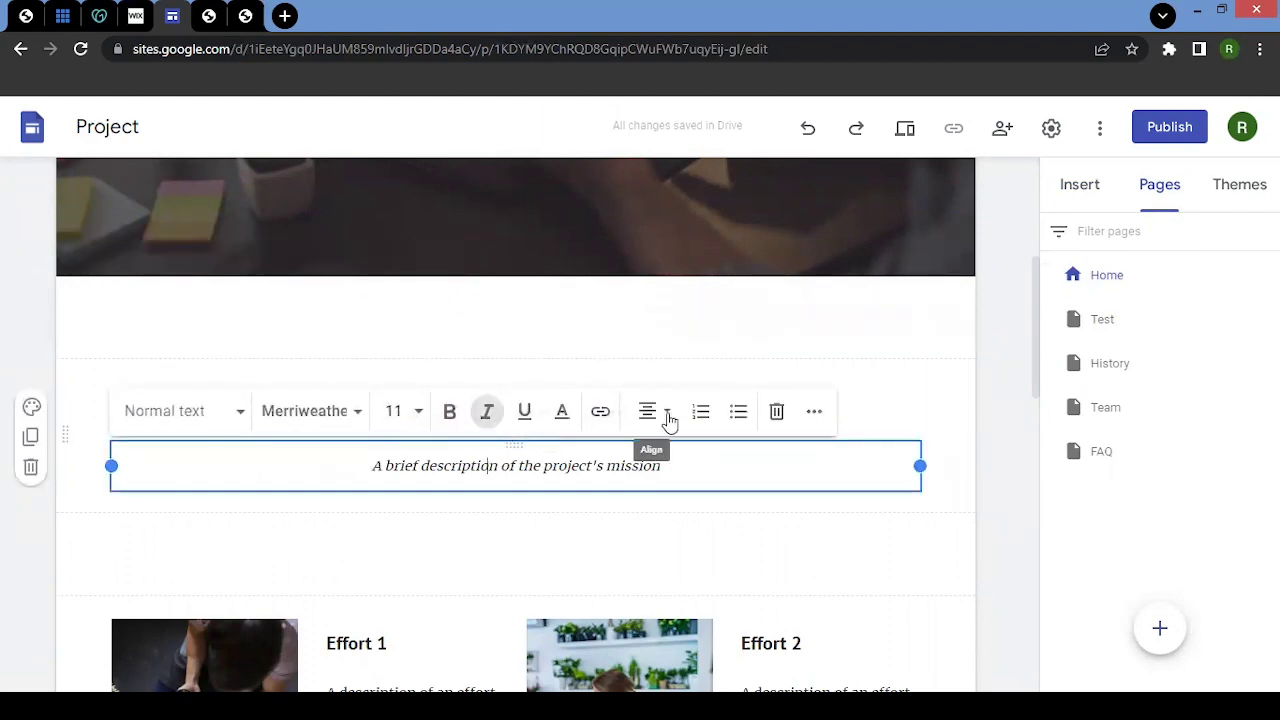
scroll(526, 451, "down", 7)
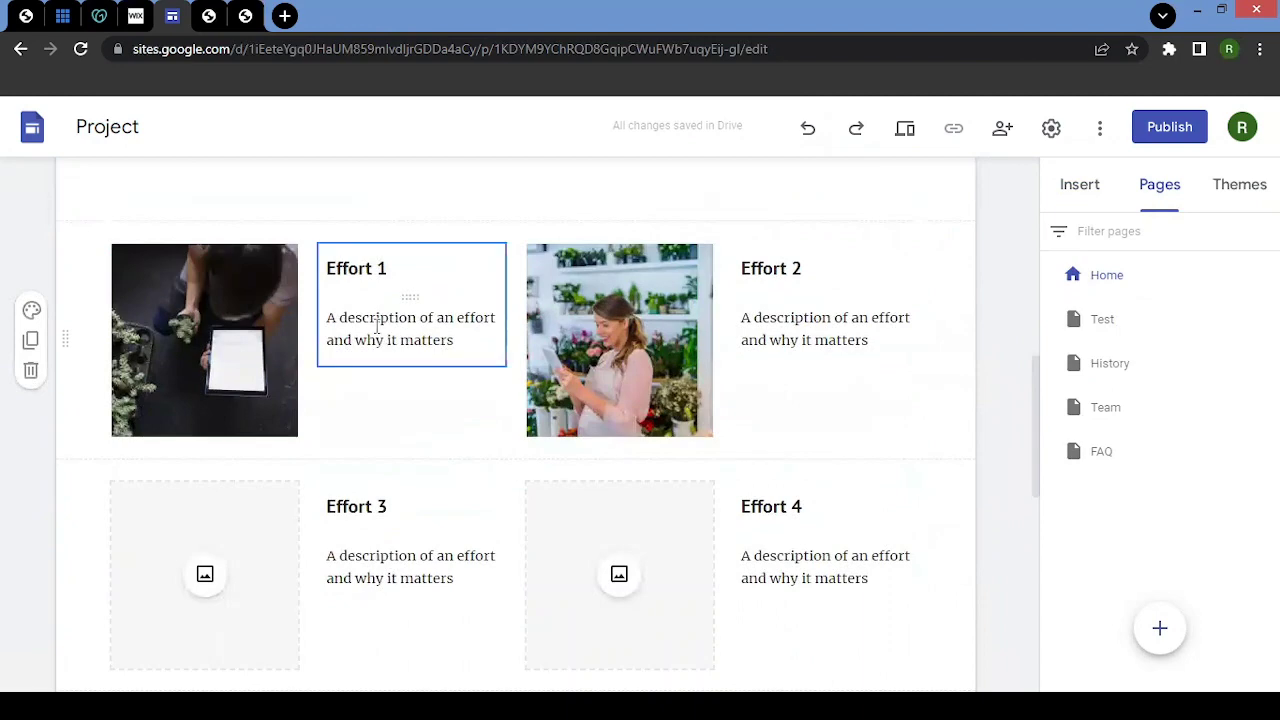
scroll(377, 331, "up", 3)
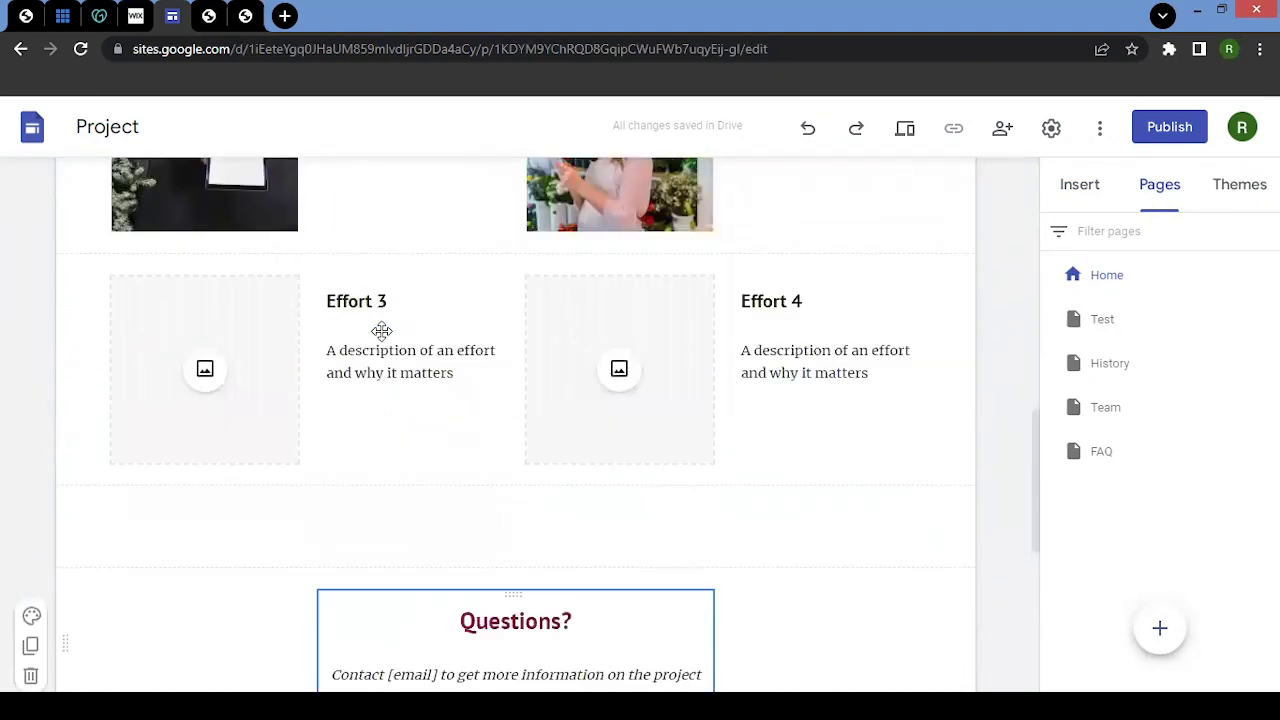
scroll(430, 315, "up", 2)
scroll(420, 300, "down", 1)
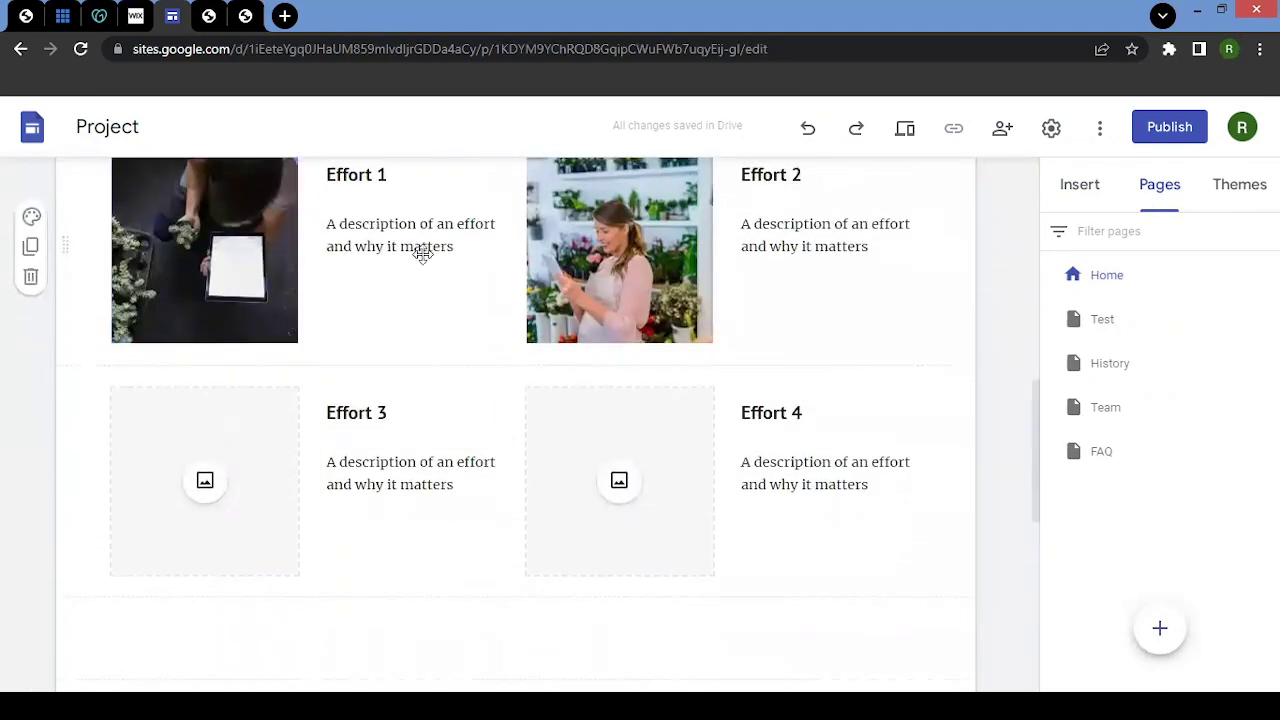
left_click(403, 309)
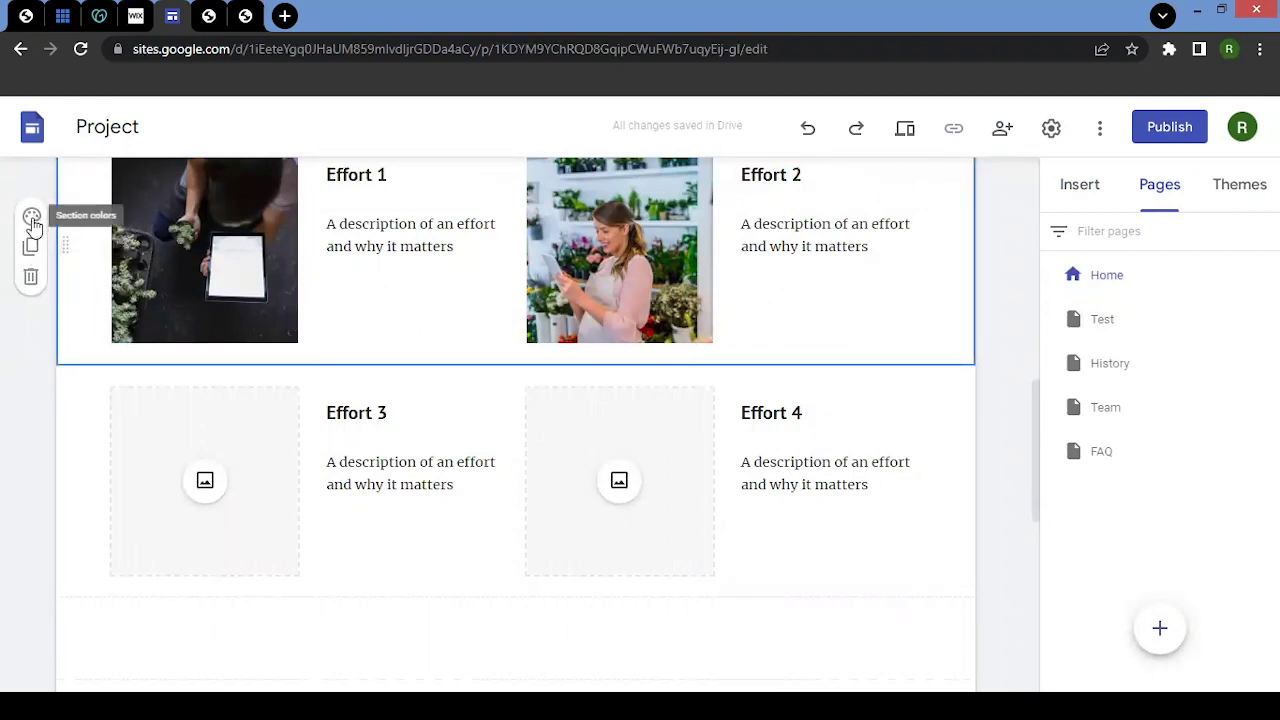
scroll(491, 580, "down", 3)
scroll(510, 445, "up", 2)
scroll(510, 445, "up", 2)
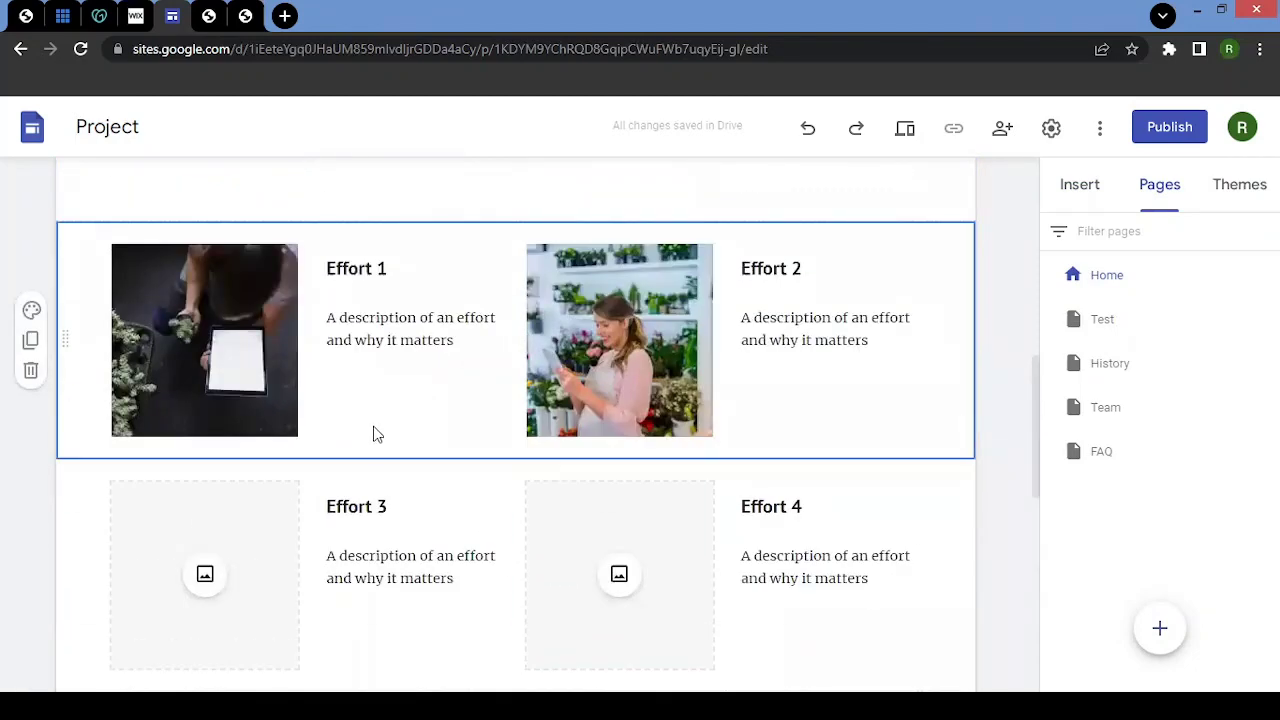
left_click(450, 500)
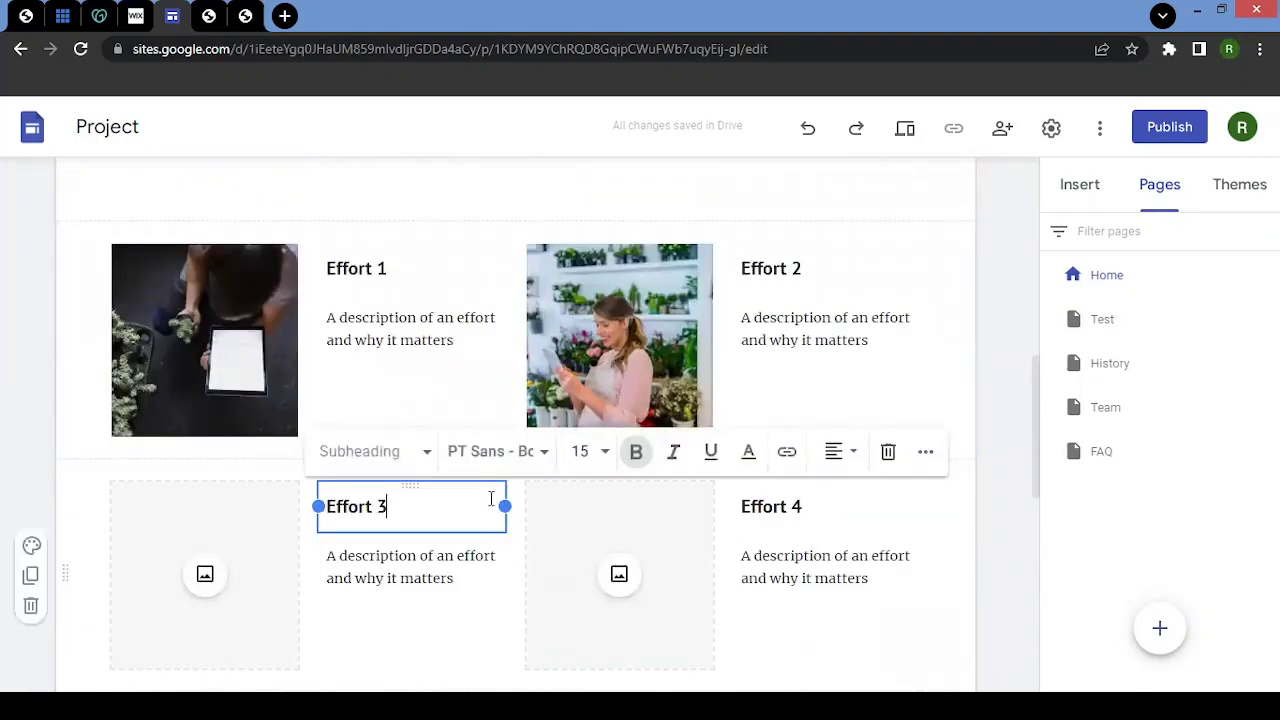
left_click(926, 560)
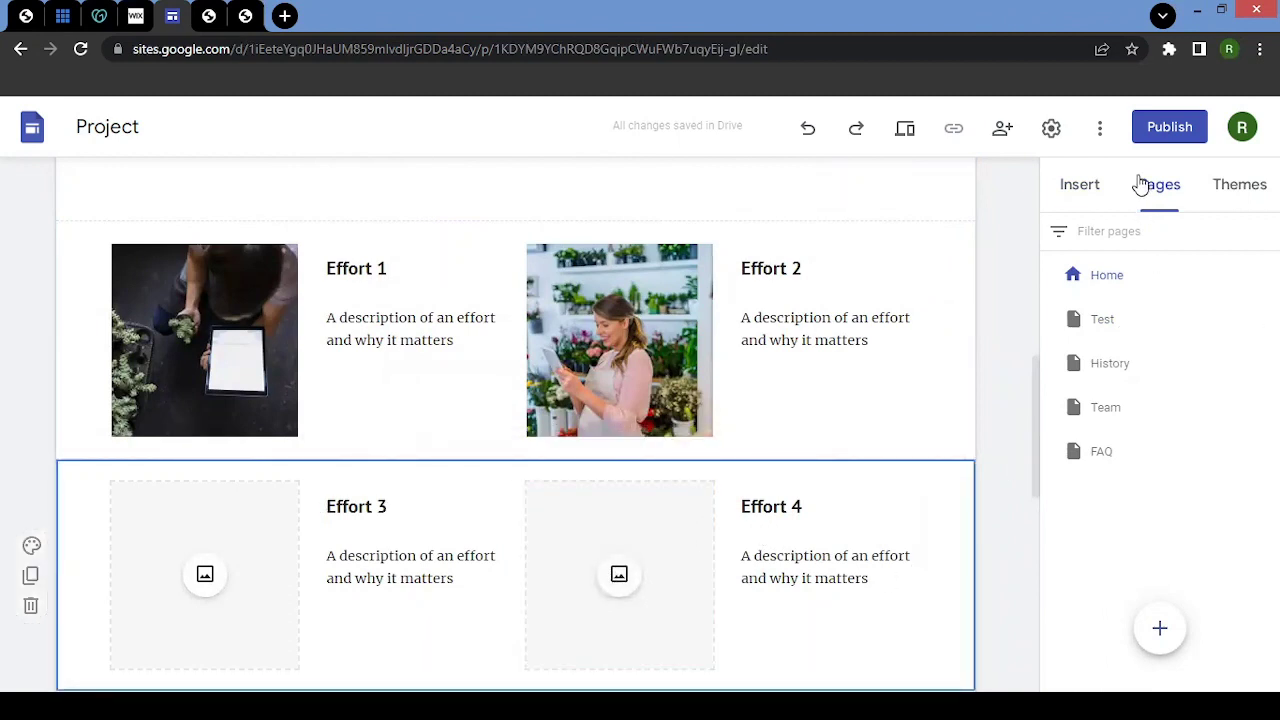
Browse the content blocks and other elements that can be inserted, down to Charts, and return to the top of the Home page and its page list
left_click(1083, 190)
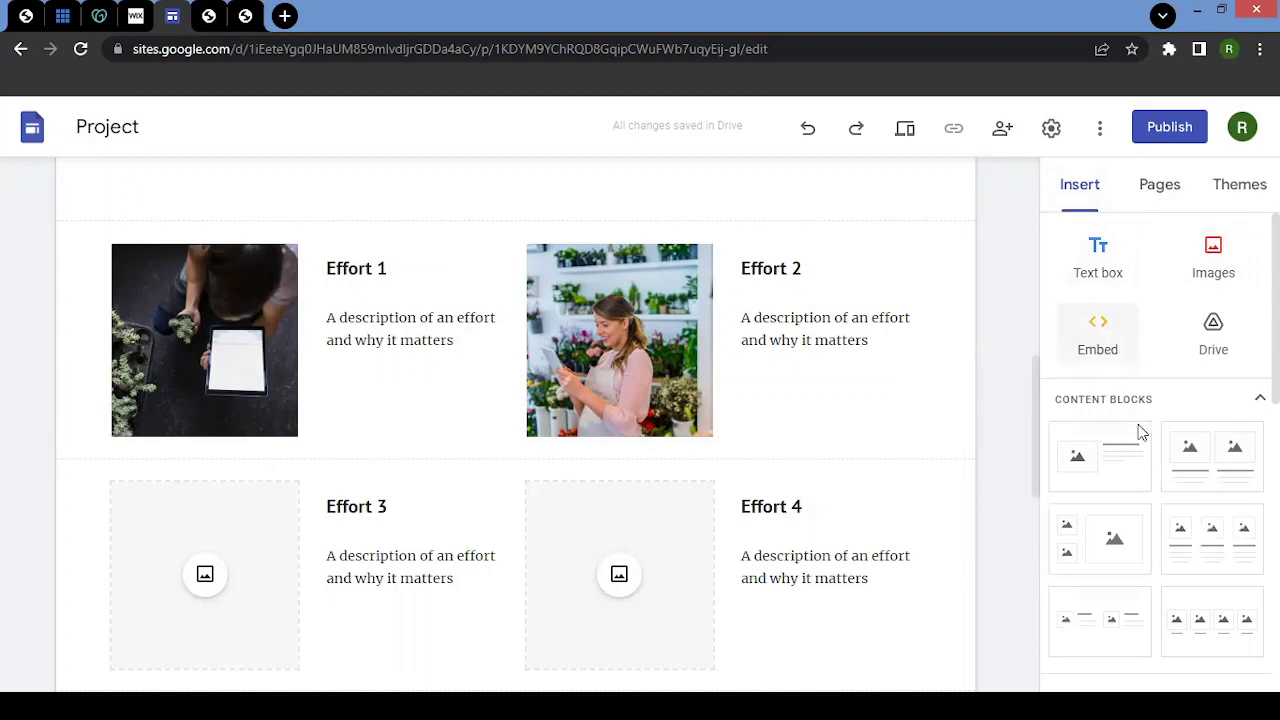
scroll(1177, 430, "down", 4)
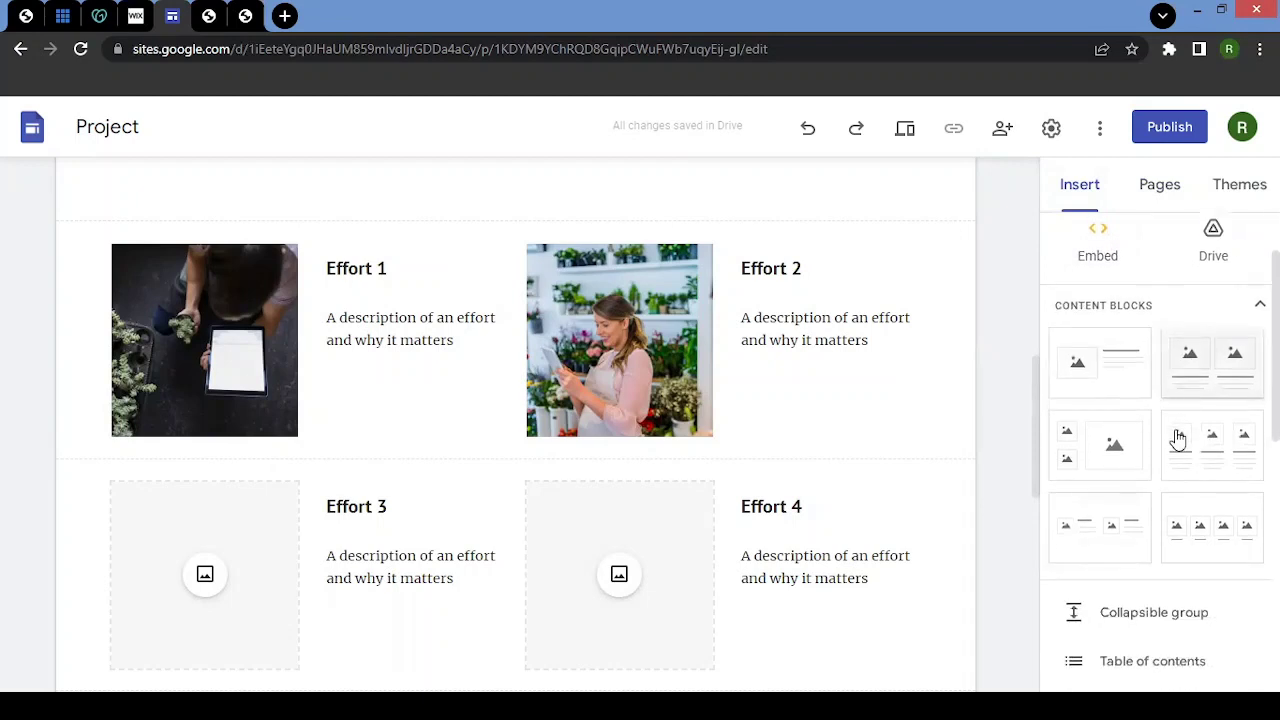
scroll(1110, 390, "down", 3)
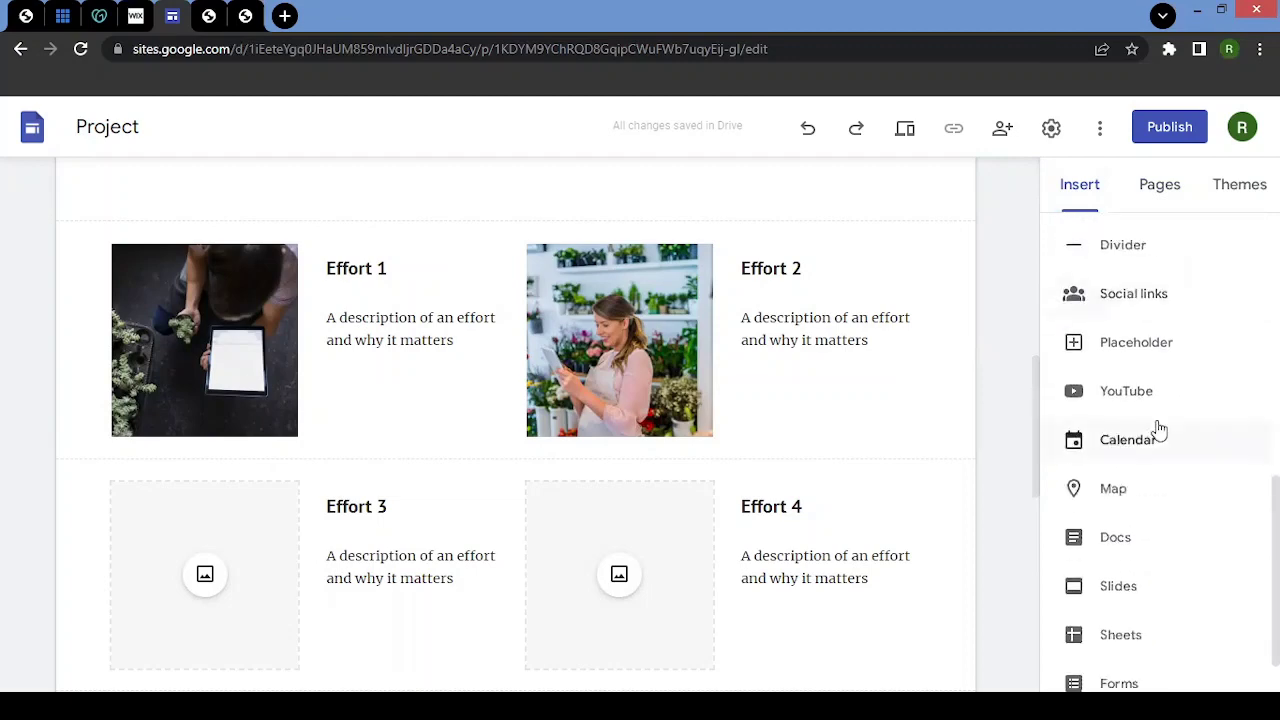
scroll(1223, 440, "down", 1)
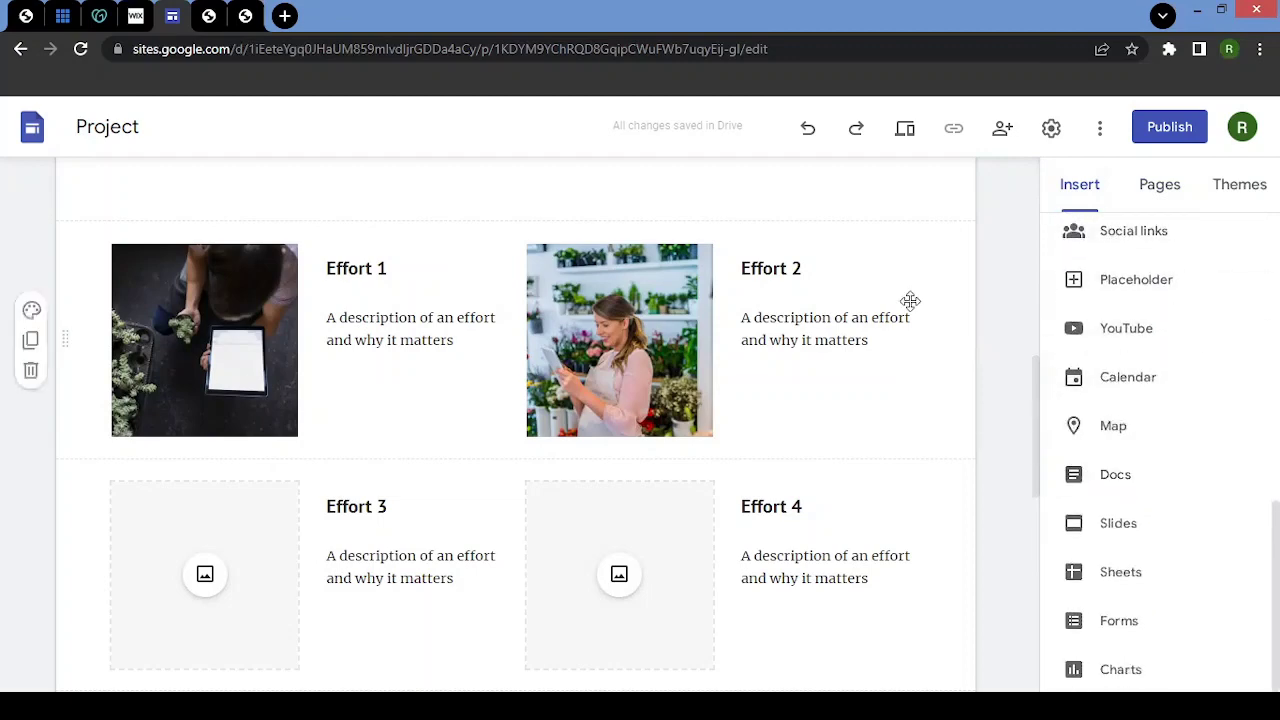
left_click(958, 226)
left_click(874, 286)
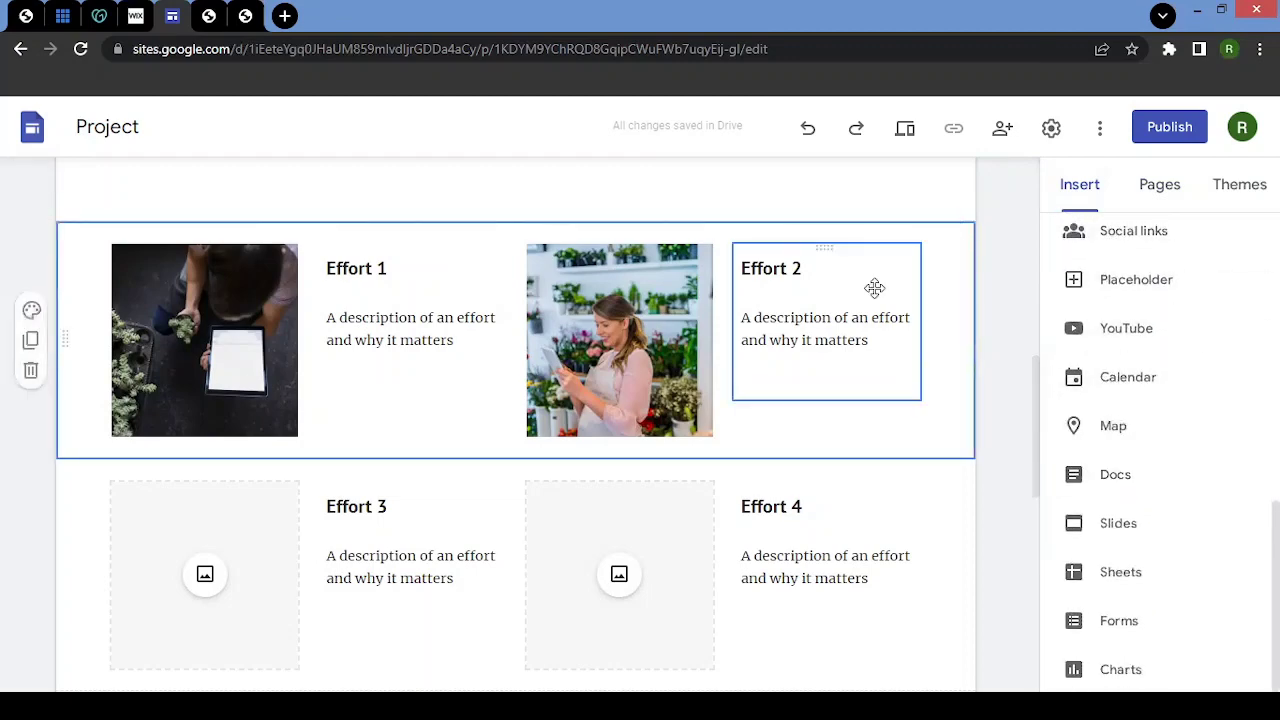
scroll(874, 290, "up", 5)
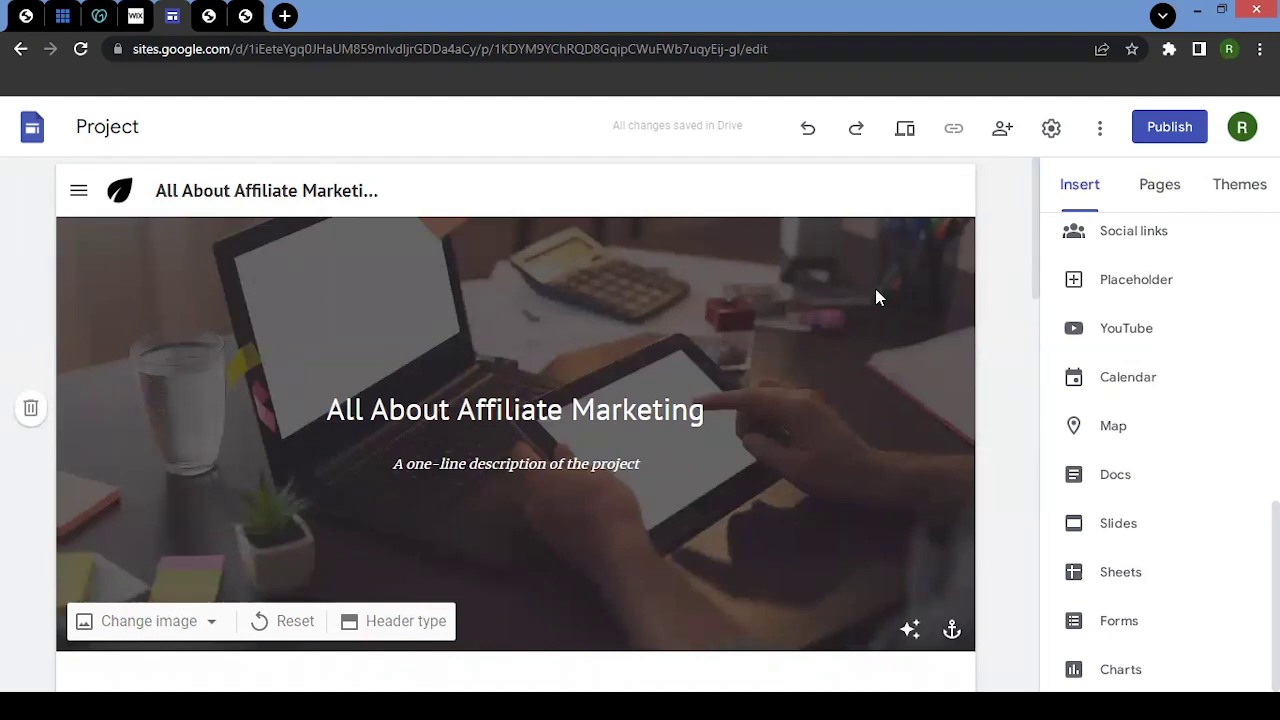
left_click(1158, 186)
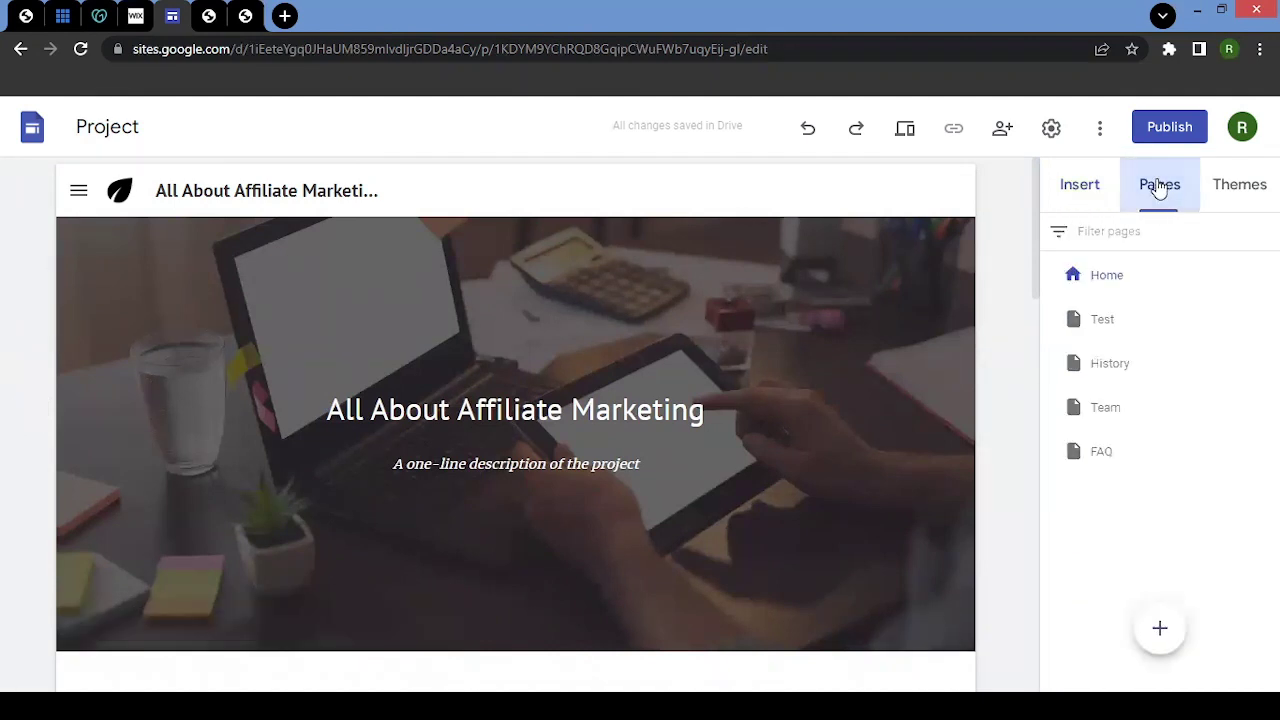
mouse_move(409, 511)
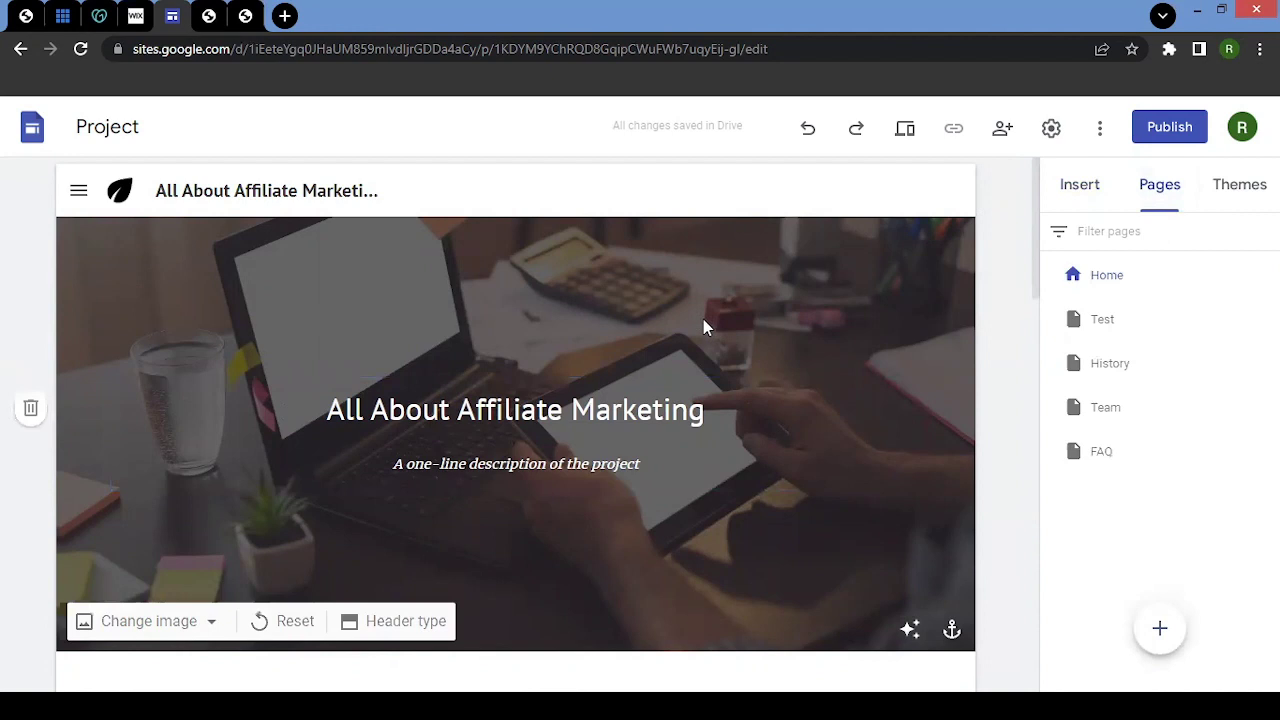
Preview the site at large-screen size, checking the Home and FAQ pages and returning to Home
left_click(906, 130)
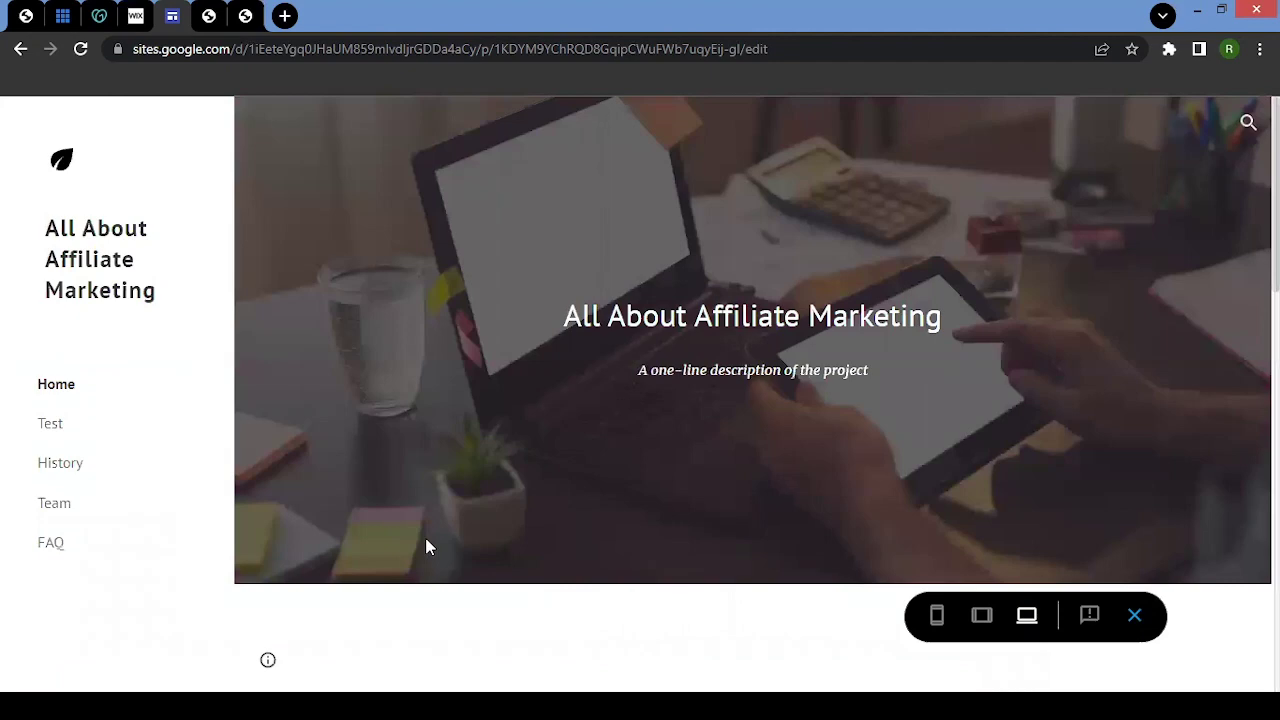
scroll(640, 290, "down", 12)
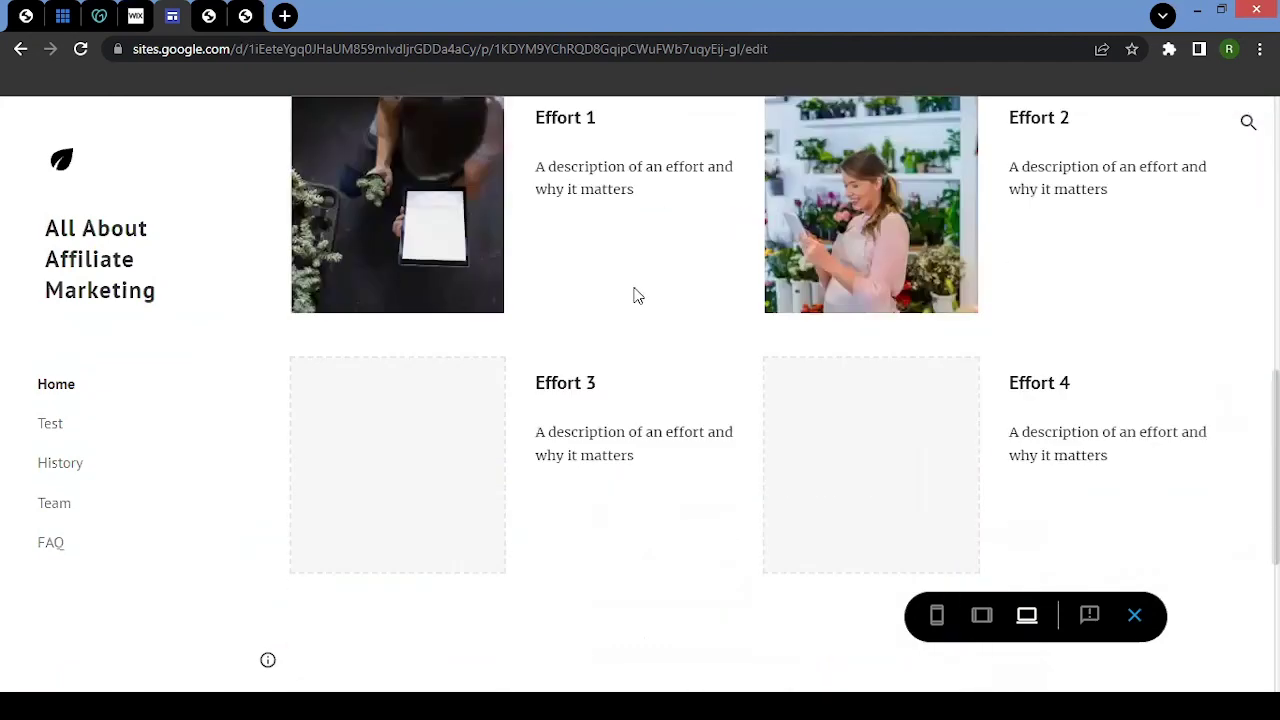
scroll(645, 314, "up", 12)
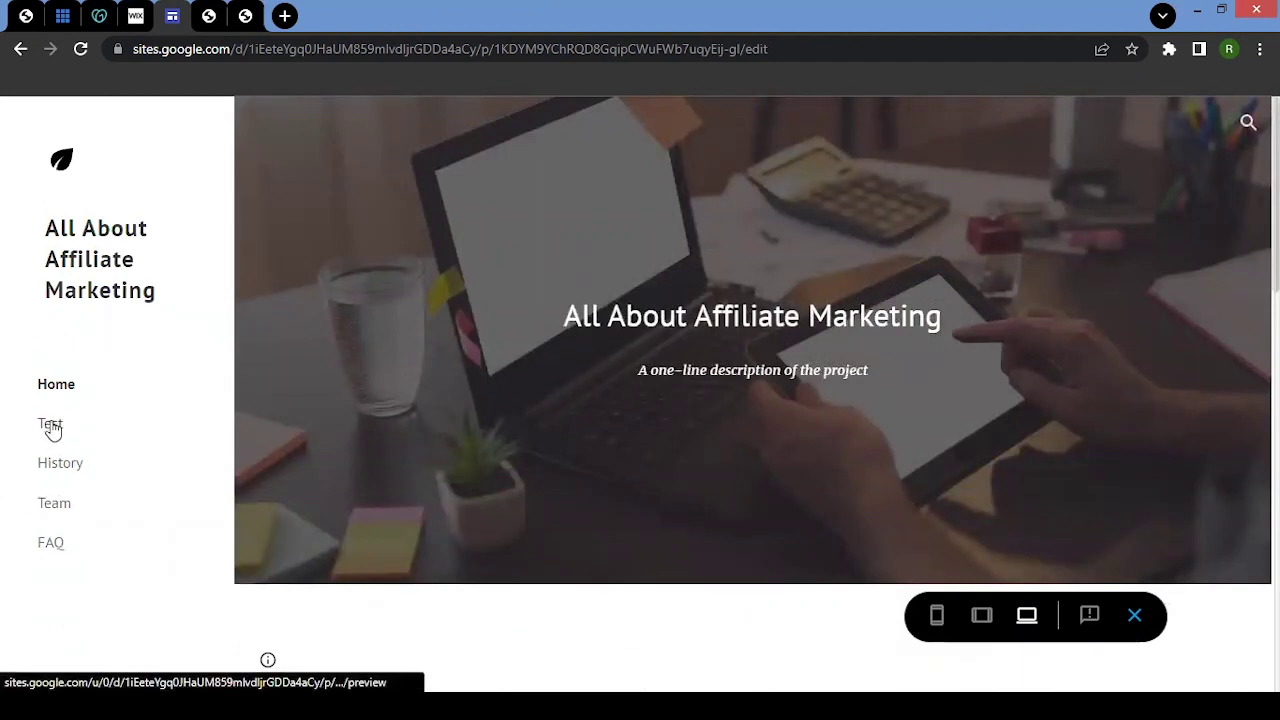
left_click(52, 548)
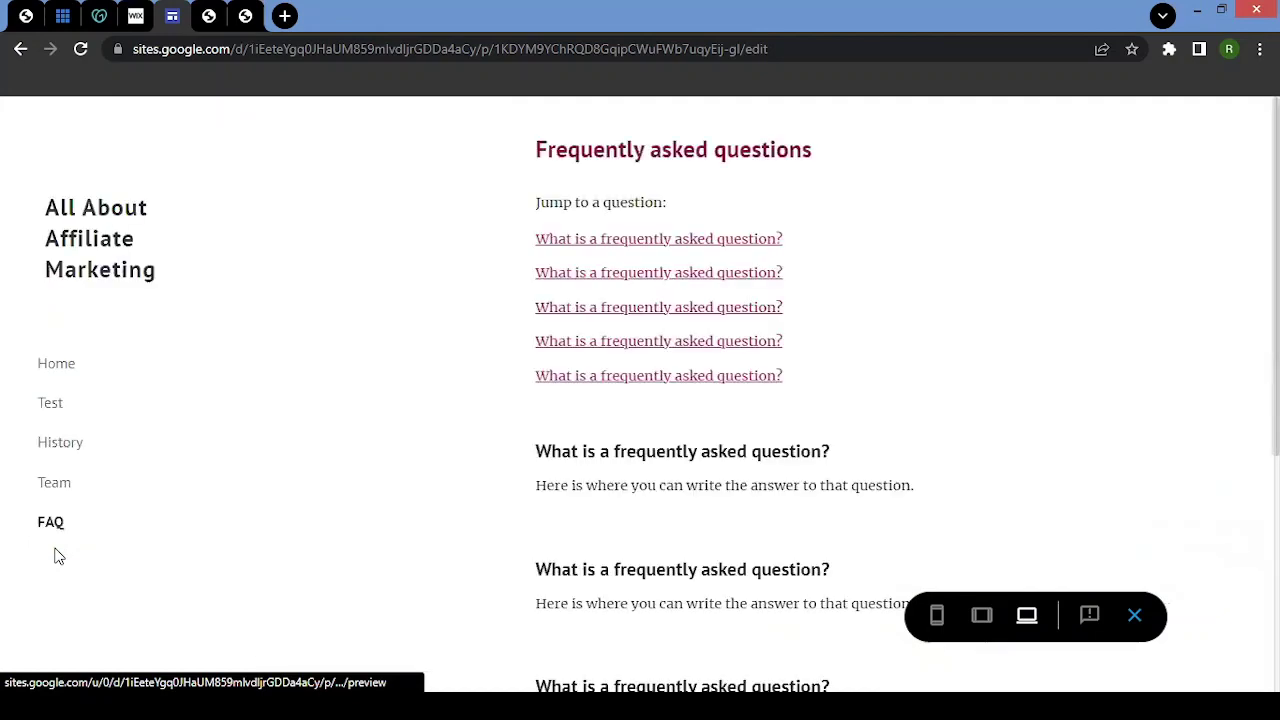
scroll(902, 193, "down", 4)
left_click(904, 197)
scroll(924, 292, "up", 4)
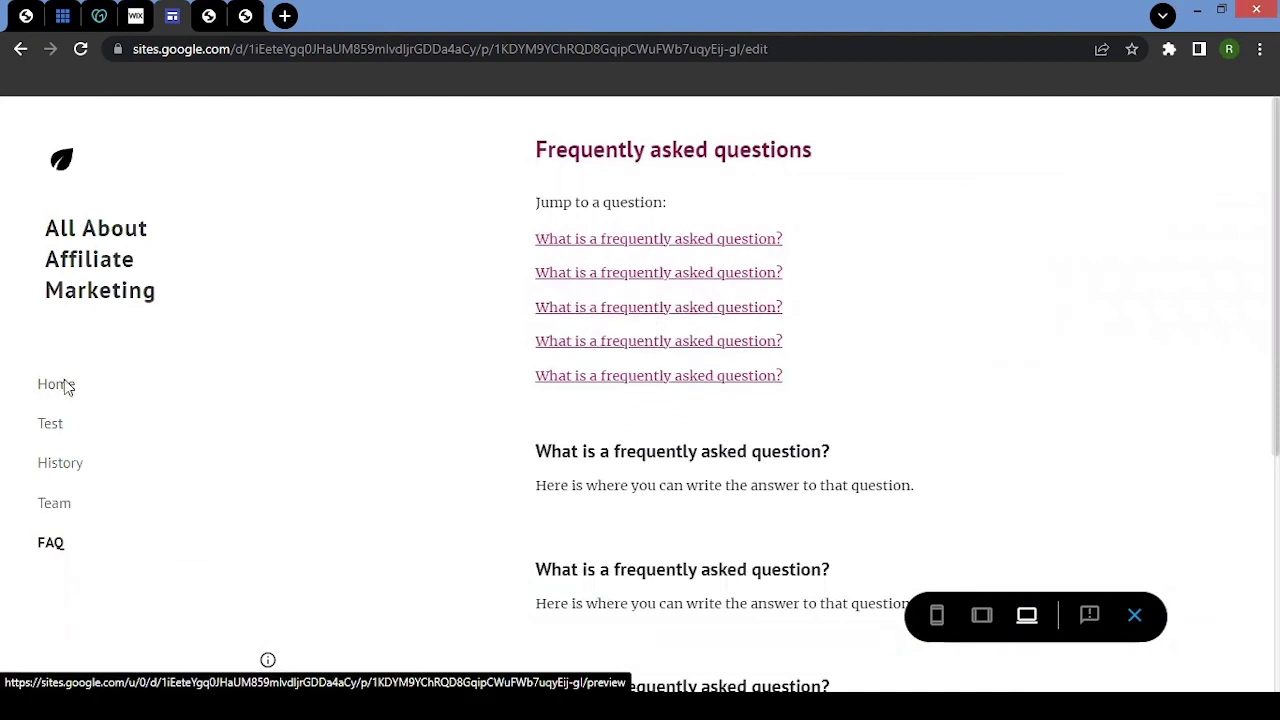
left_click(62, 386)
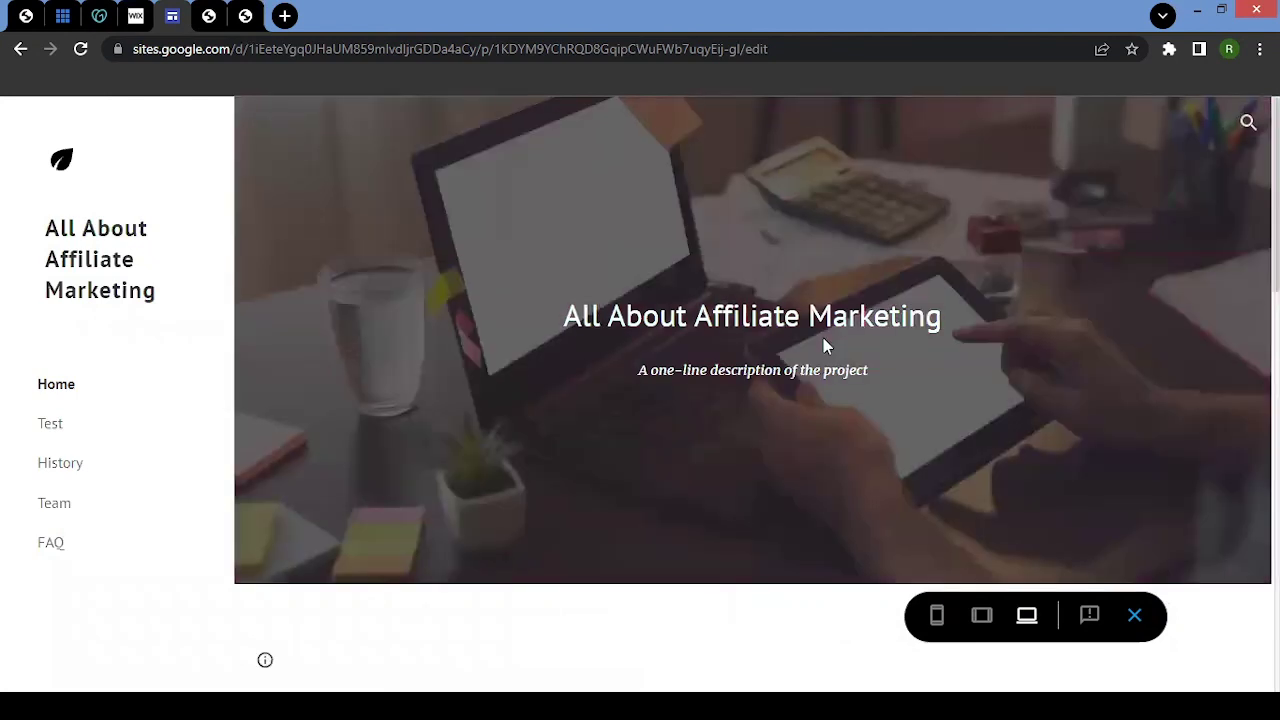
Check the Home page preview at tablet and phone sizes, and close the preview
left_click(979, 624)
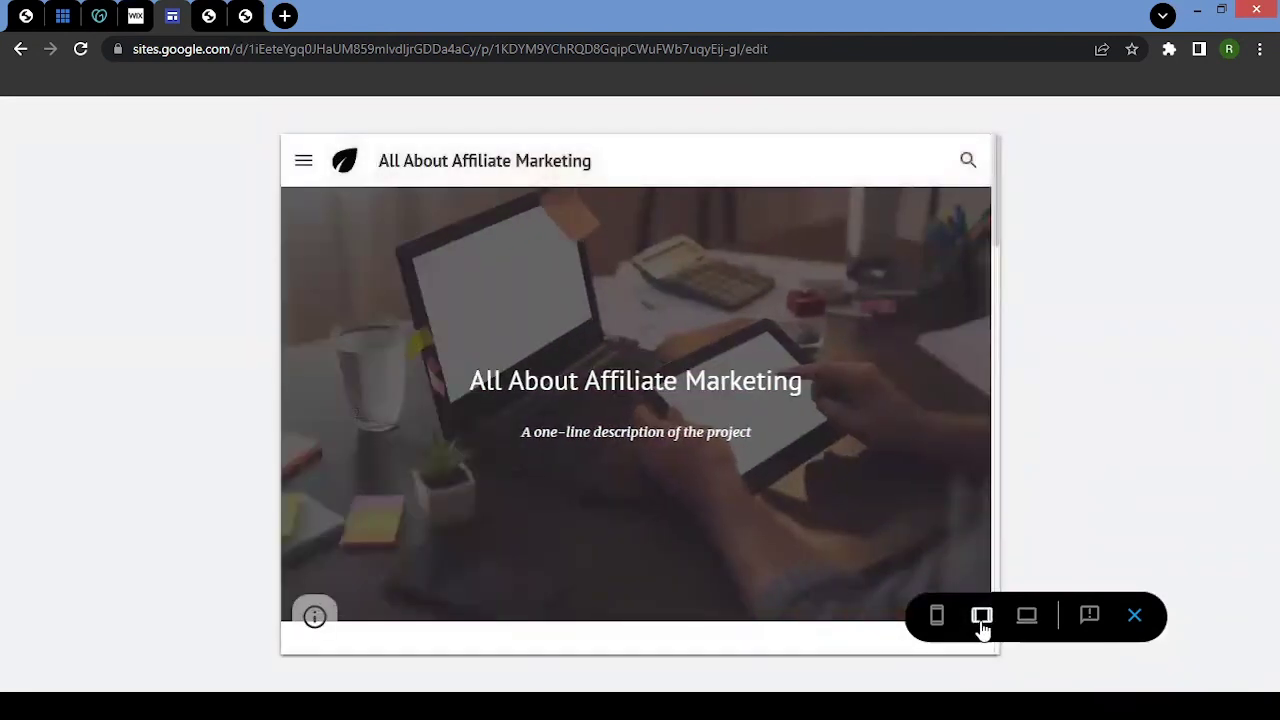
scroll(620, 430, "down", 10)
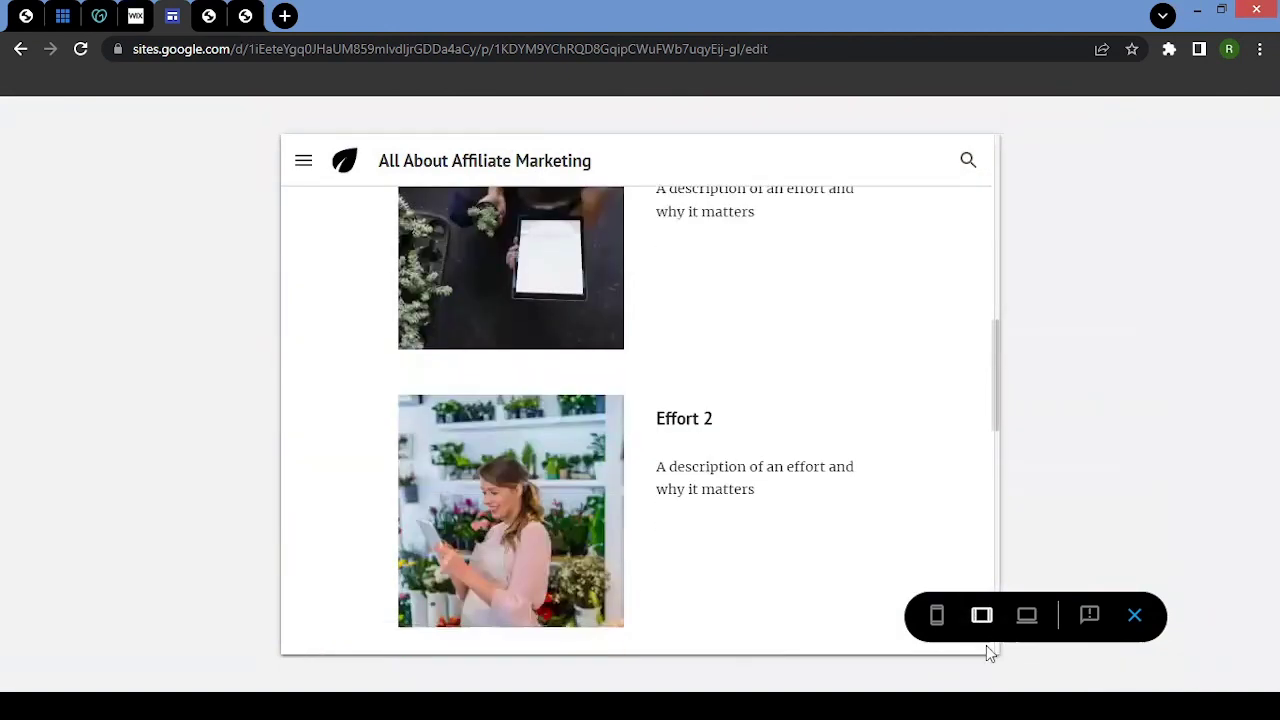
left_click(937, 615)
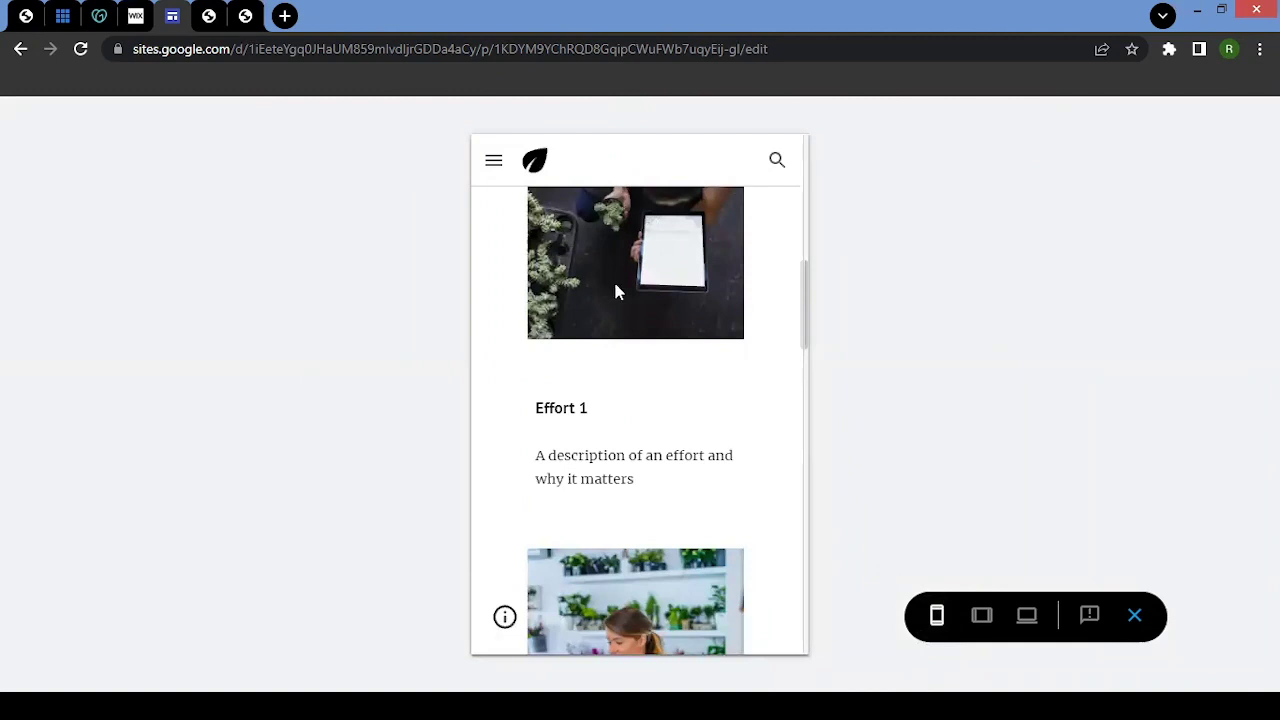
scroll(616, 292, "down", 6)
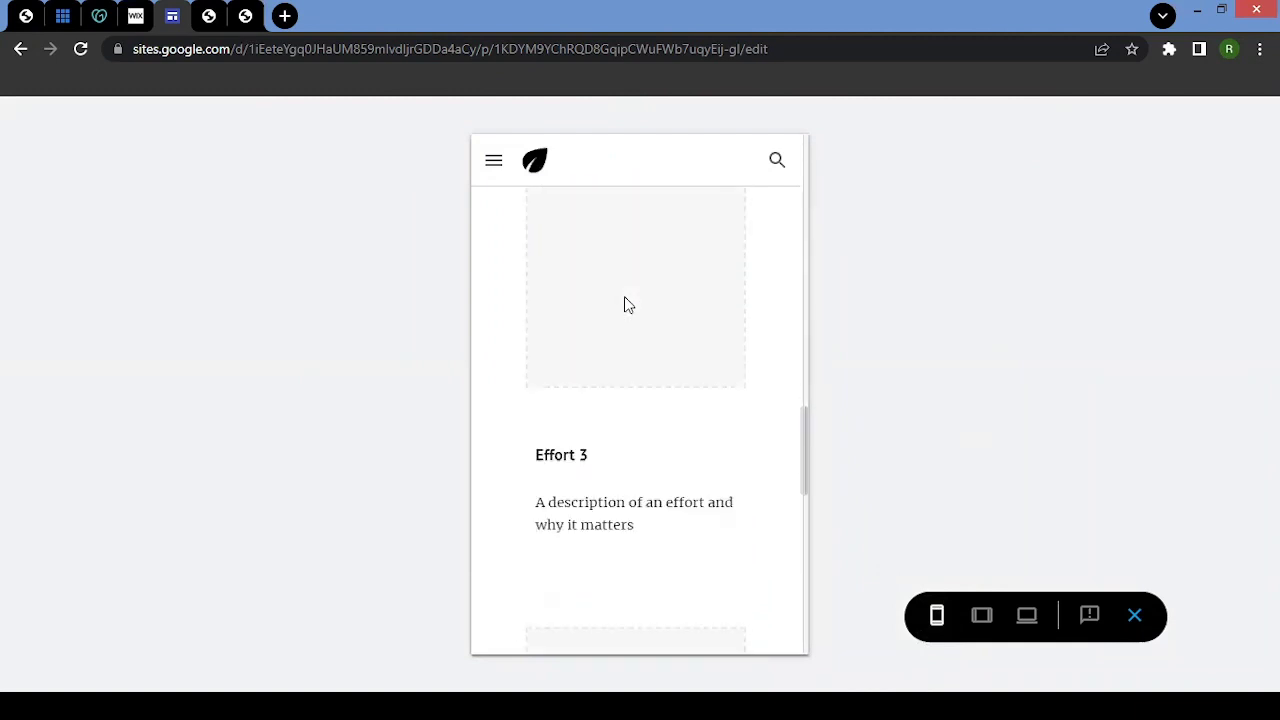
scroll(634, 334, "up", 15)
left_click(1134, 615)
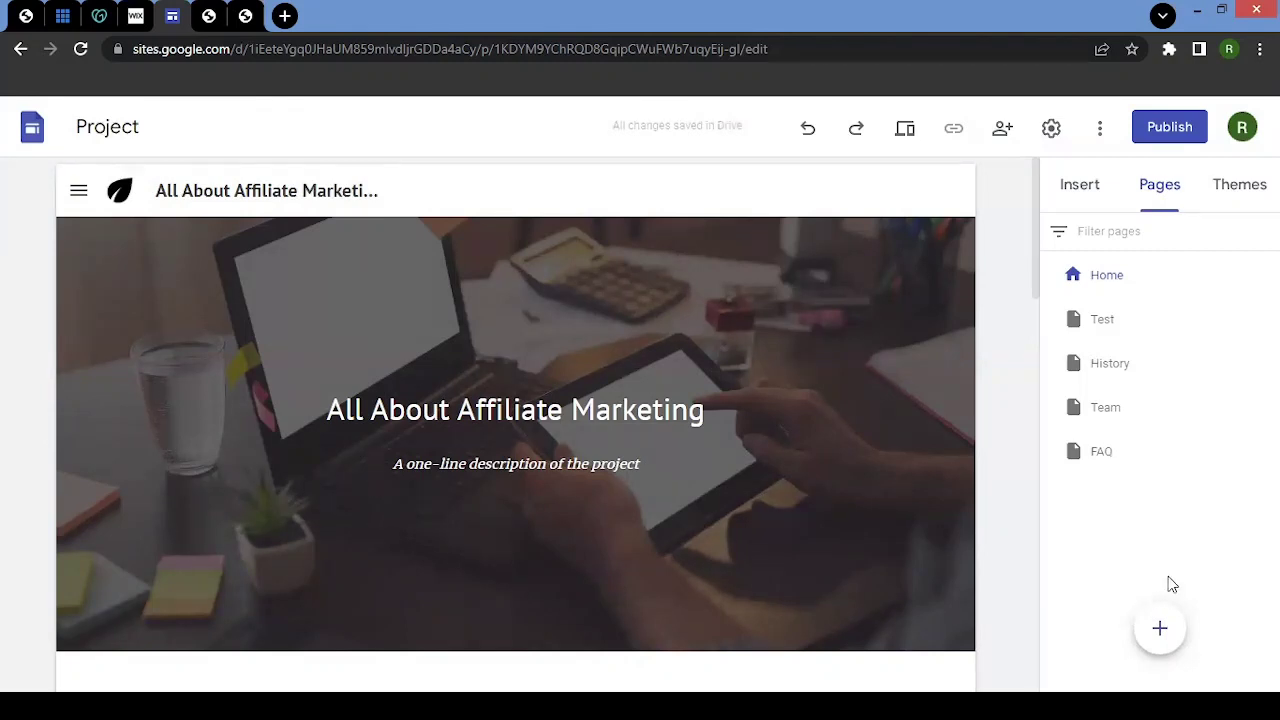
Start publishing the site and enter "allaboutaffiliatemarketing" as its web address
left_click(1173, 128)
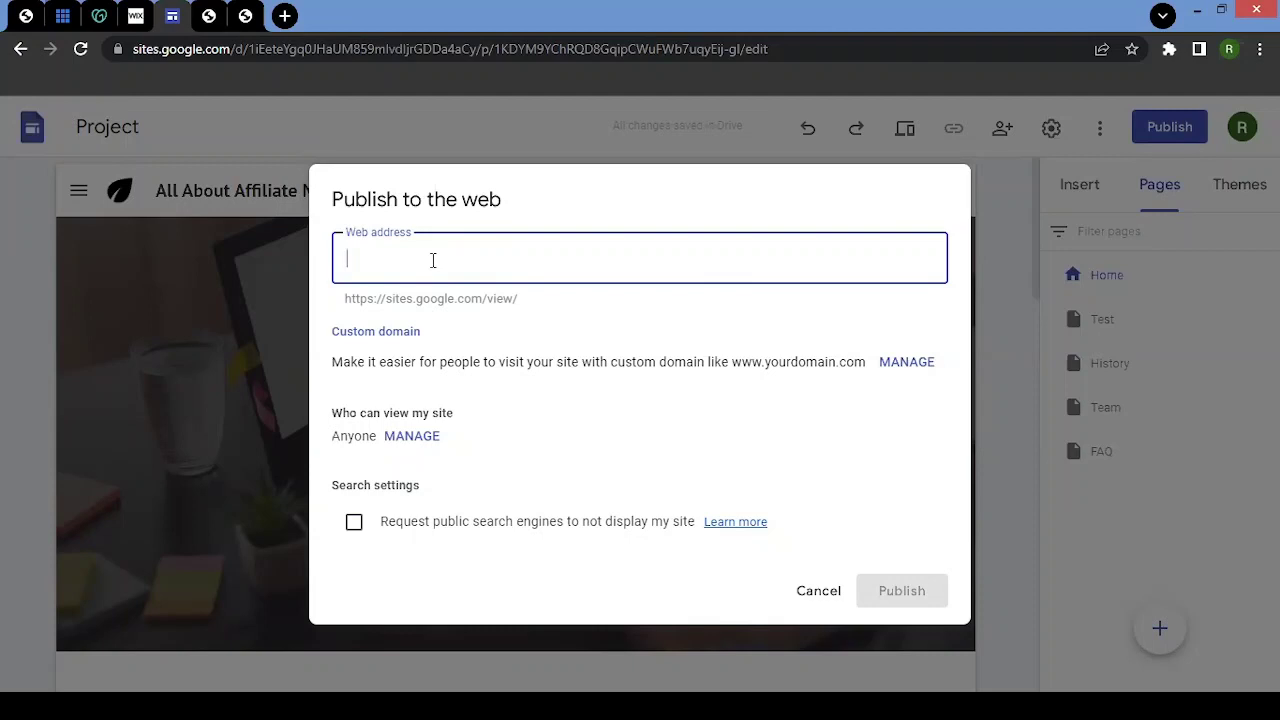
type("allaboutaffiliate-")
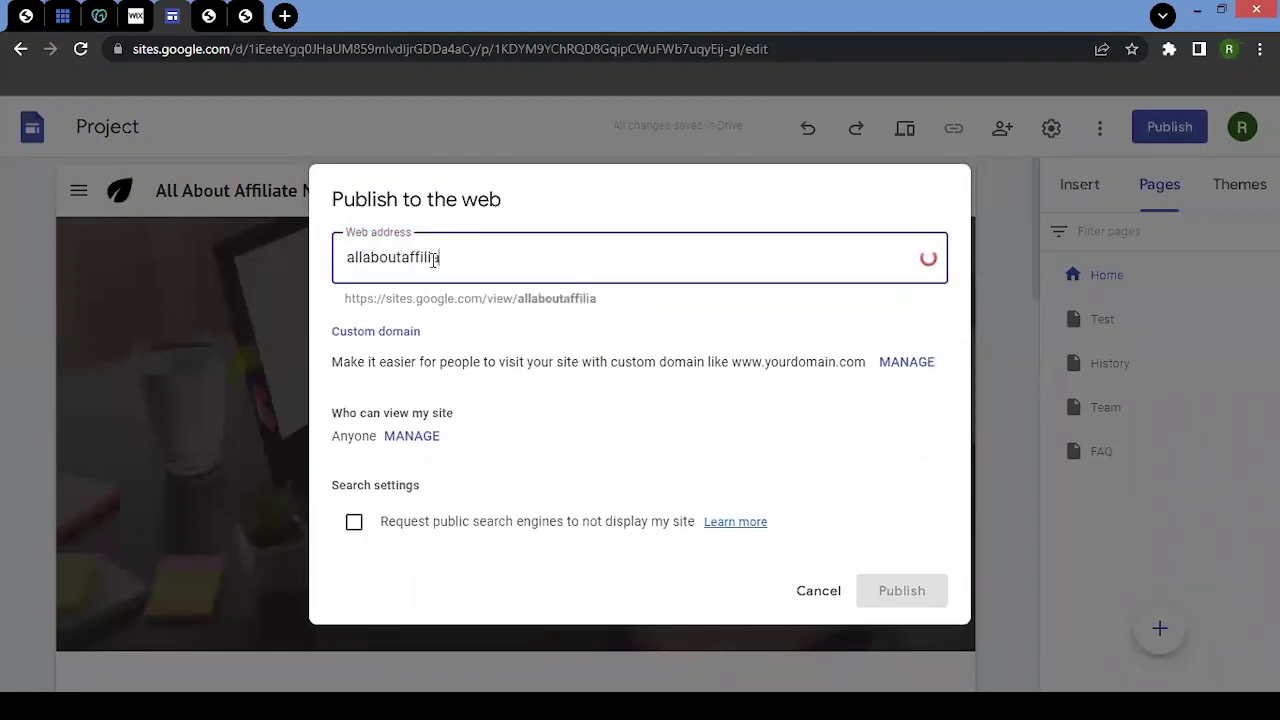
key("BackSpace")
type("market")
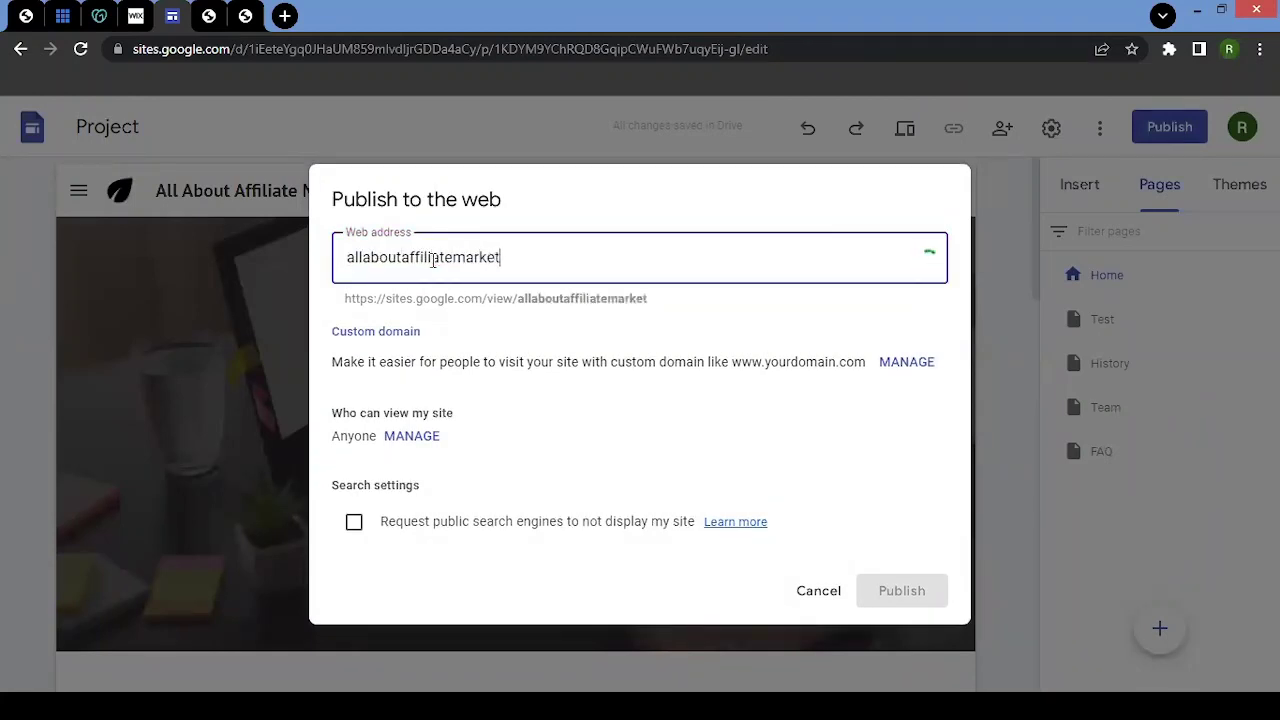
type("ing")
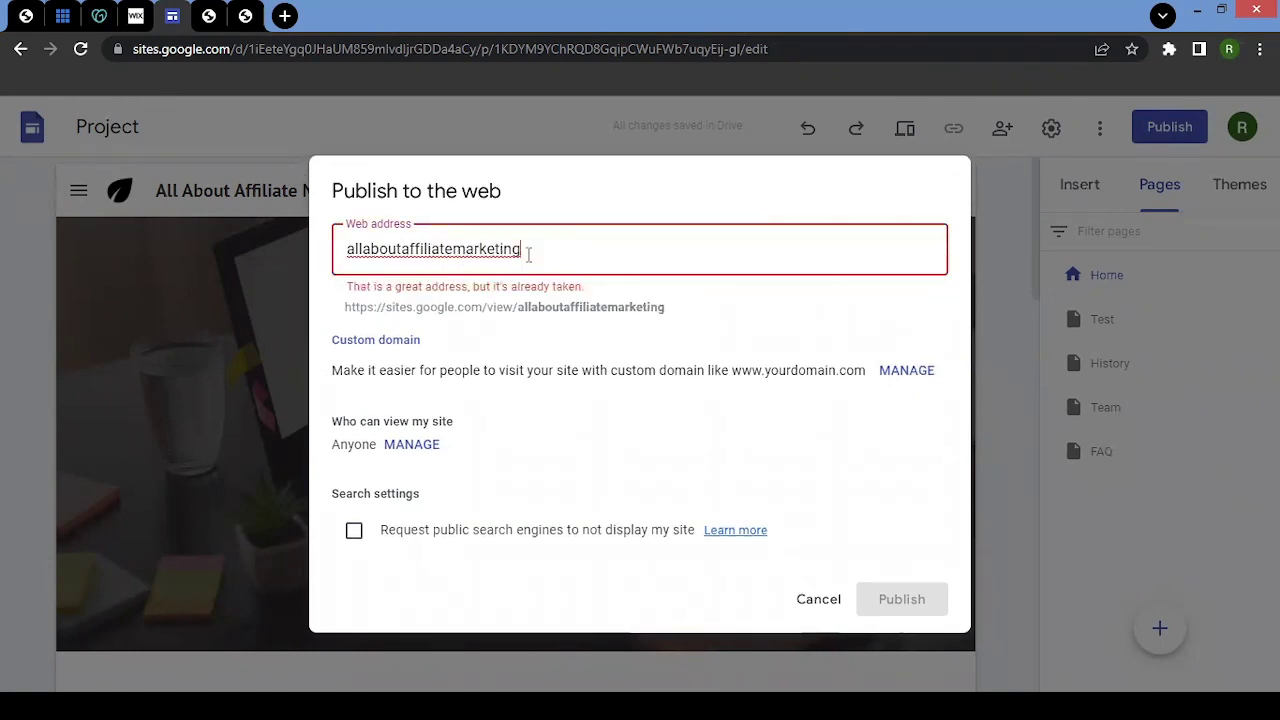
Change the site's web address to "allaboutaffiliatemarketing2022" and check the full address beneath it
left_click_drag(558, 251, 331, 247)
left_click(364, 292)
double_click(568, 244)
left_click(578, 252)
type("2022")
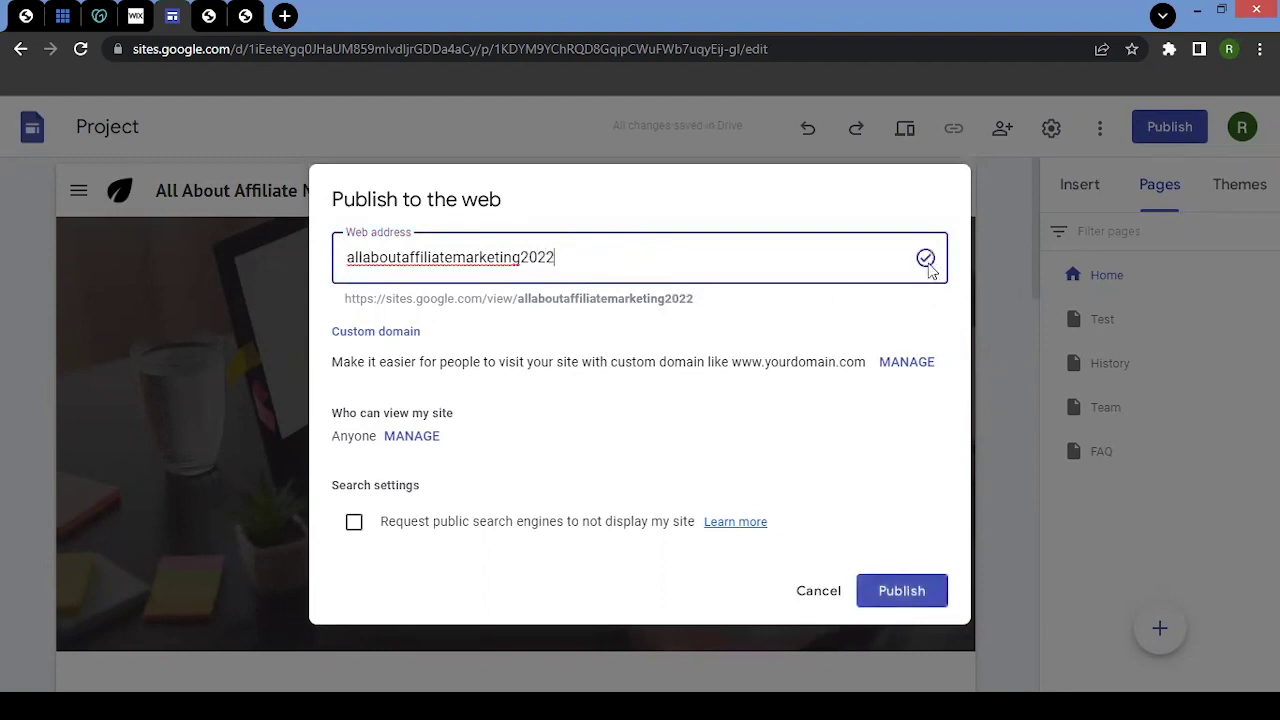
left_click(565, 322)
left_click_drag(561, 258, 348, 258)
left_click_drag(345, 308, 714, 306)
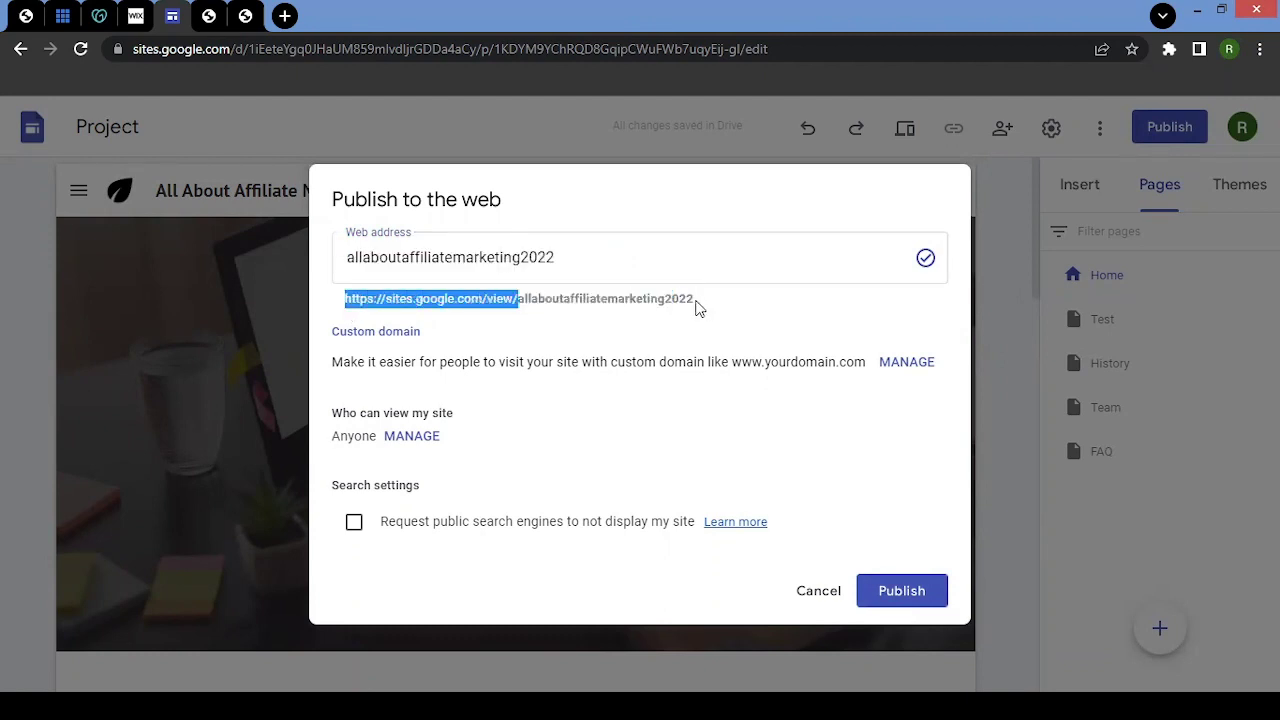
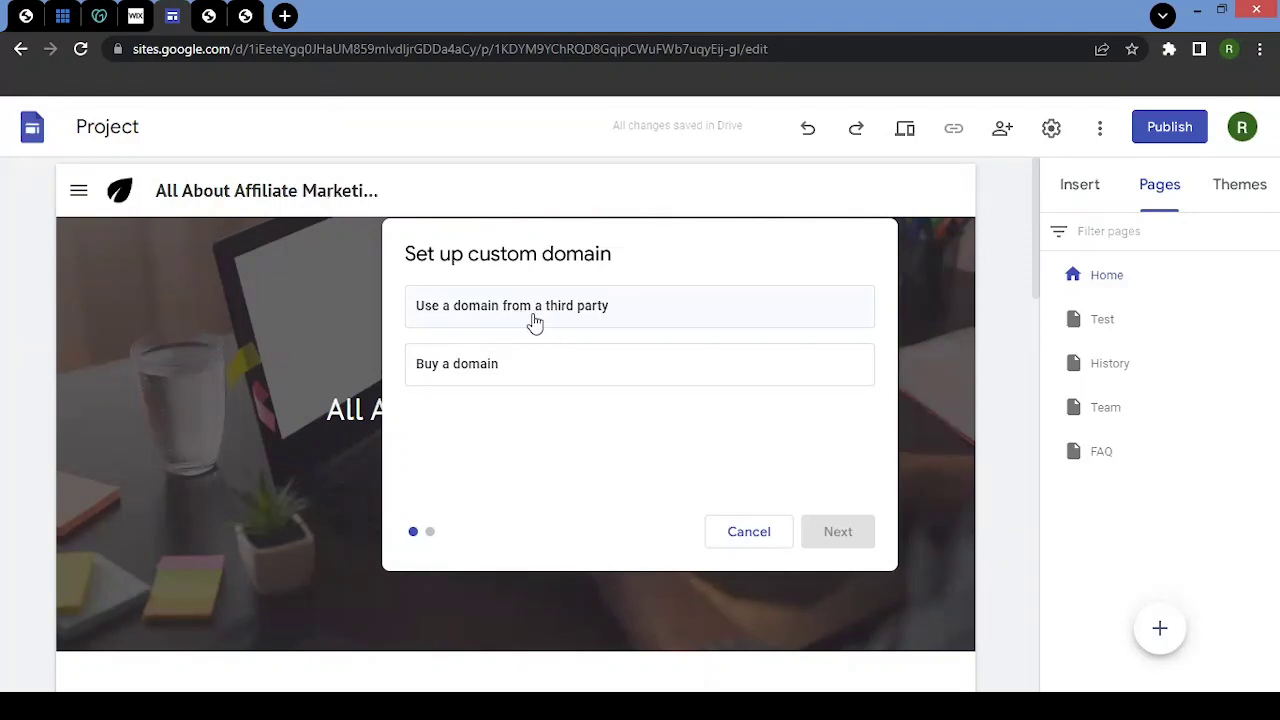
Look at the custom domain setup for a third-party domain, and return to the publishing settings without setting one up
left_click(533, 320)
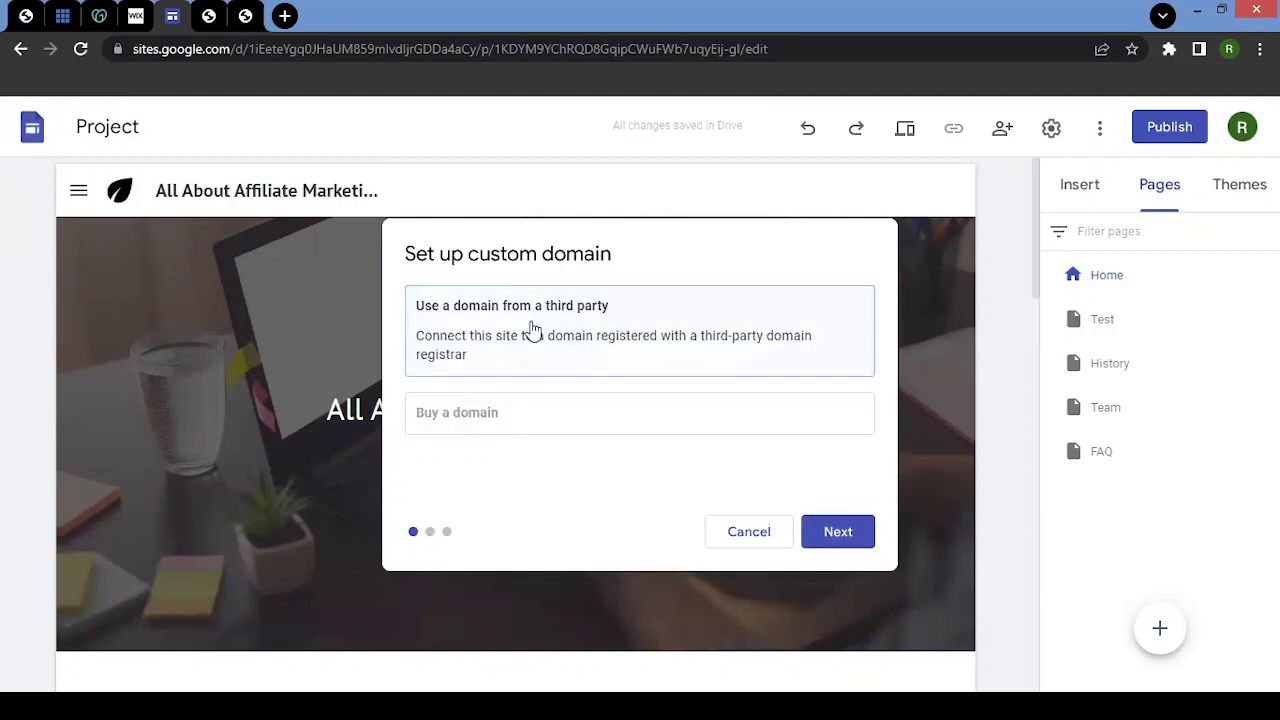
left_click(828, 545)
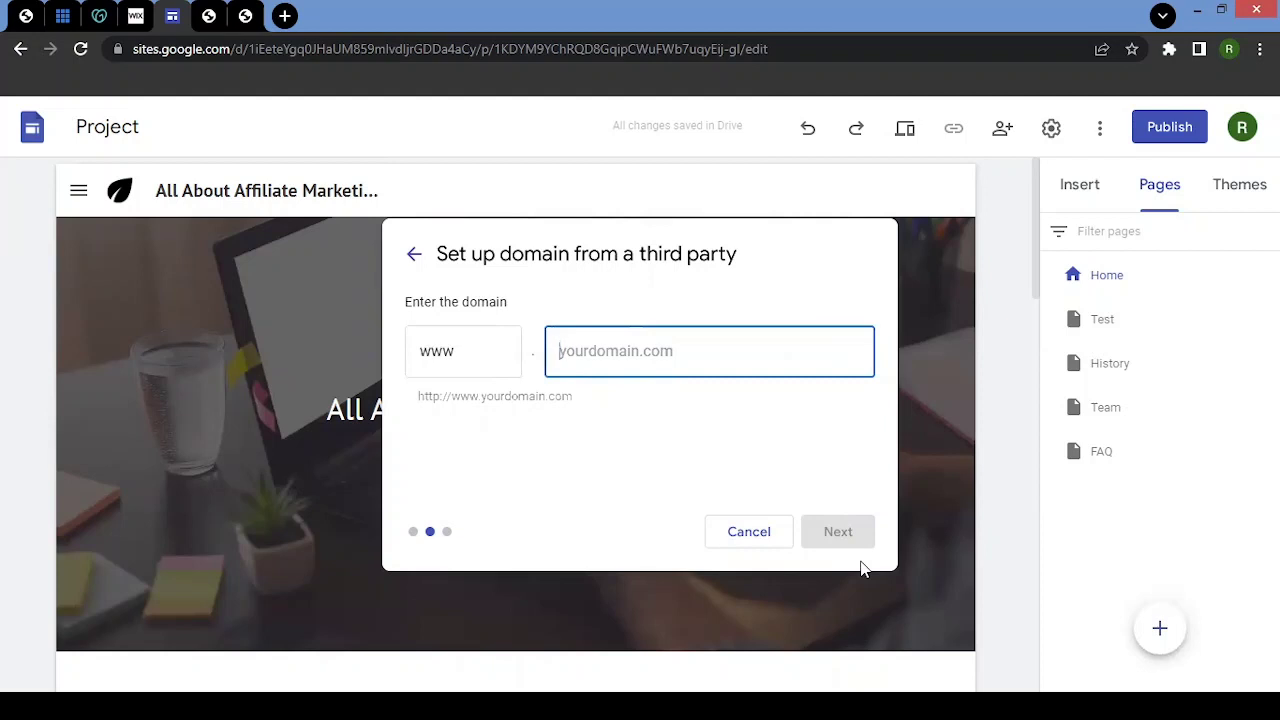
left_click(750, 533)
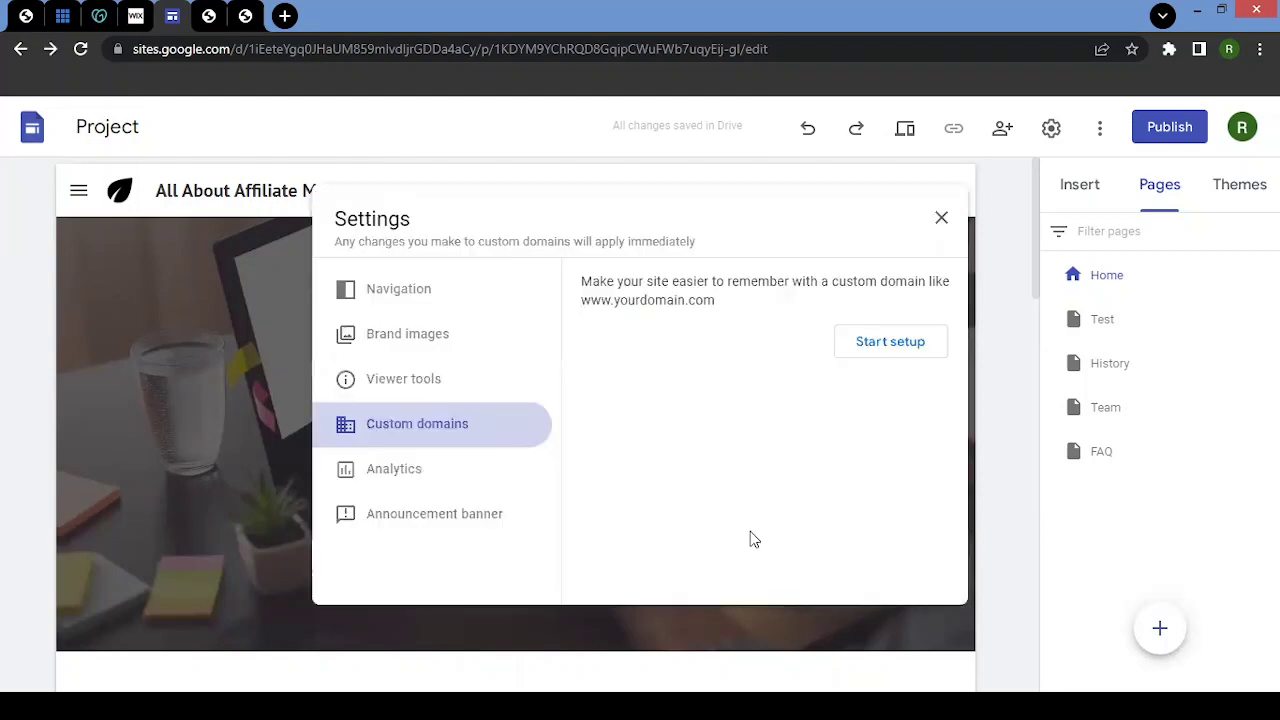
left_click(942, 220)
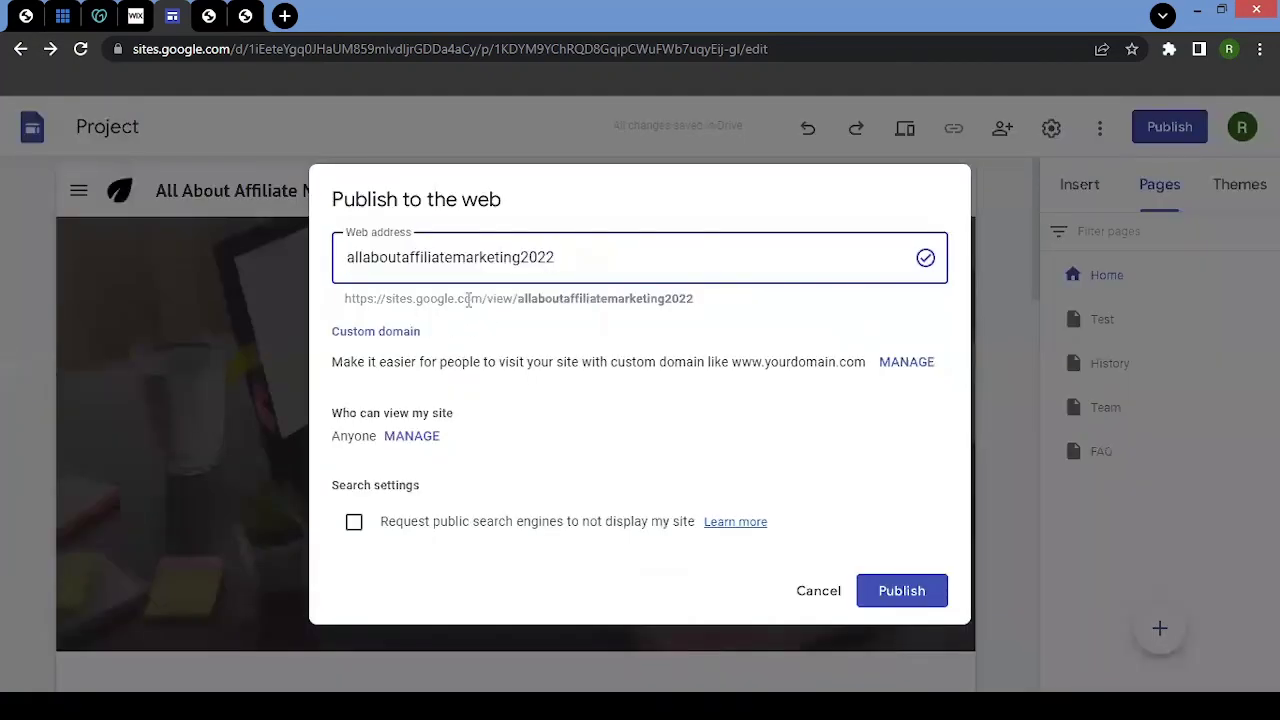
Copy the full web address shown for the site and publish the site to the web
left_click_drag(424, 299, 459, 299)
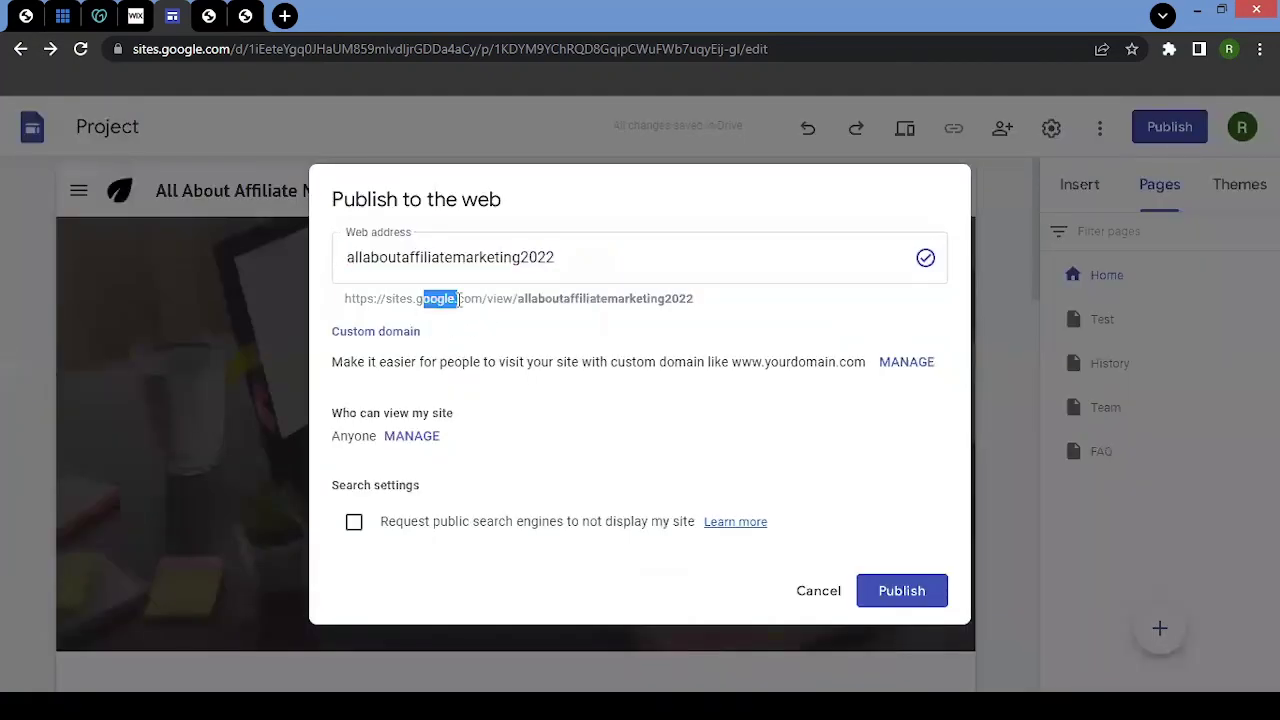
left_click_drag(565, 258, 383, 258)
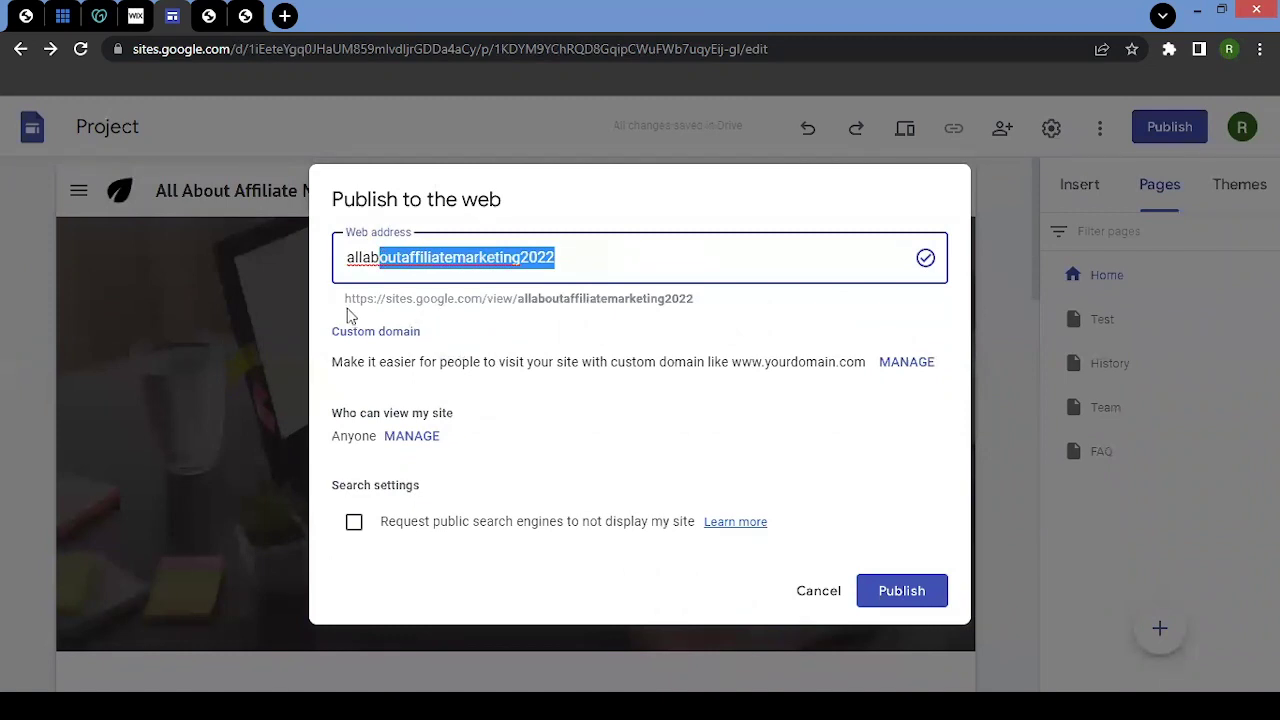
left_click_drag(346, 299, 700, 314)
left_click_drag(517, 299, 351, 303)
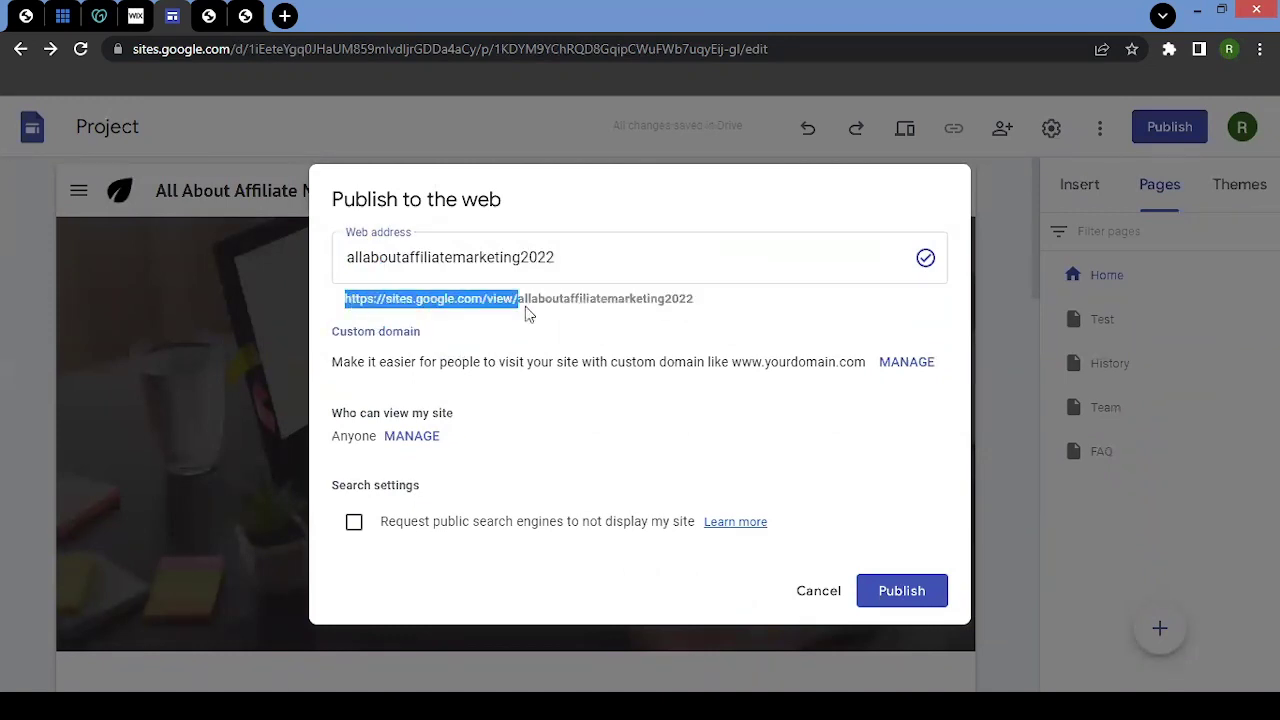
left_click_drag(523, 309, 695, 299)
key("ctrl+c")
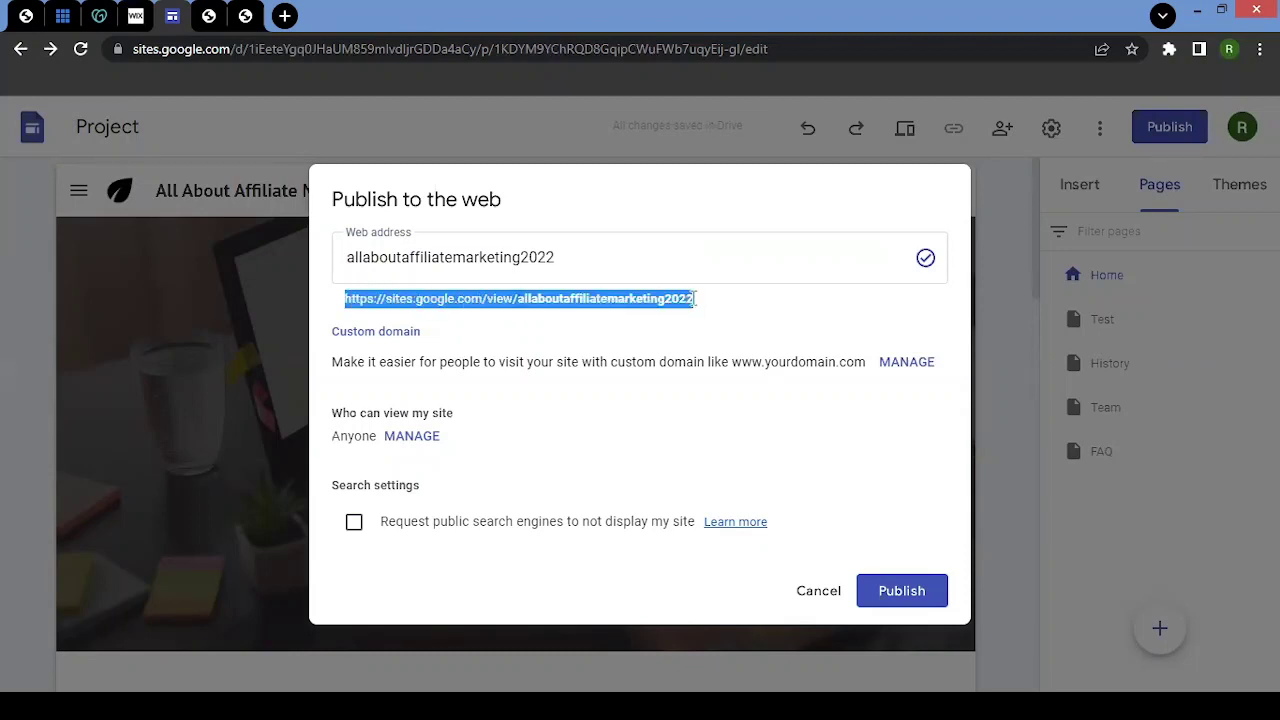
left_click(893, 590)
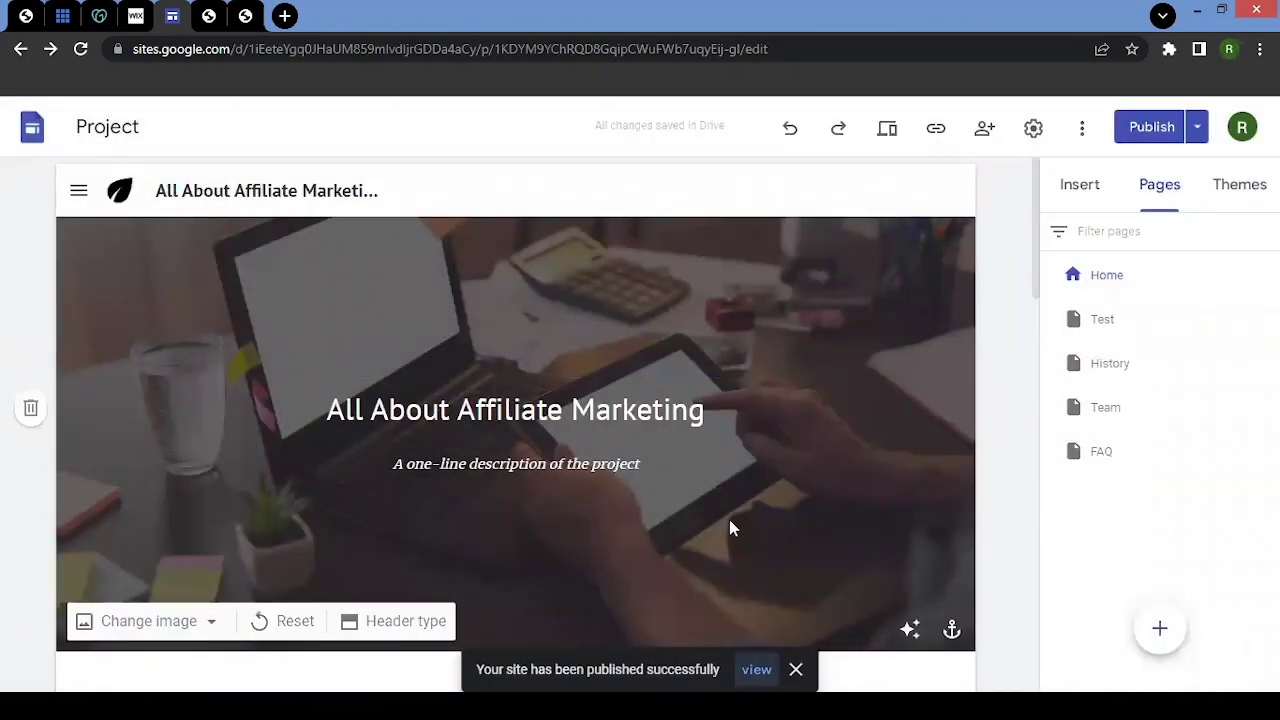
scroll(800, 515, "down", 5)
scroll(867, 511, "up", 5)
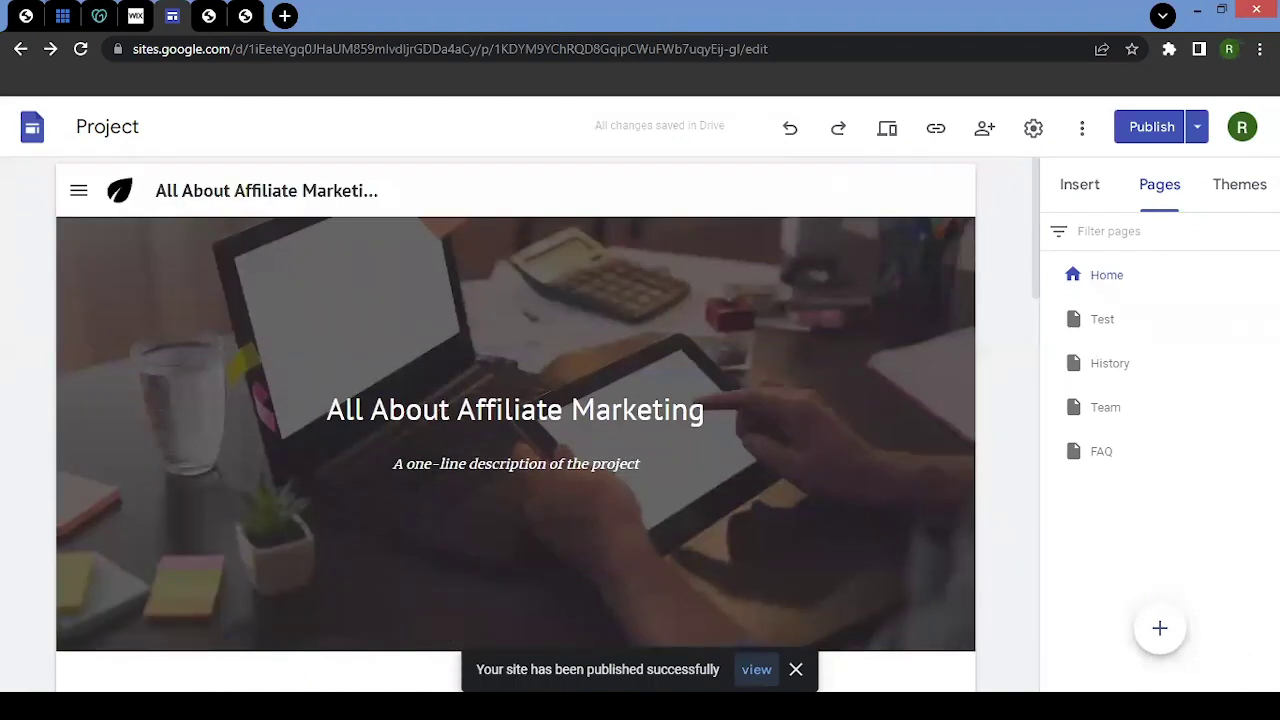
Open the published site in a new browser tab using the copied address sites.google.com/view/allaboutaffiliatemarketing2022
left_click(285, 16)
key("ctrl+v")
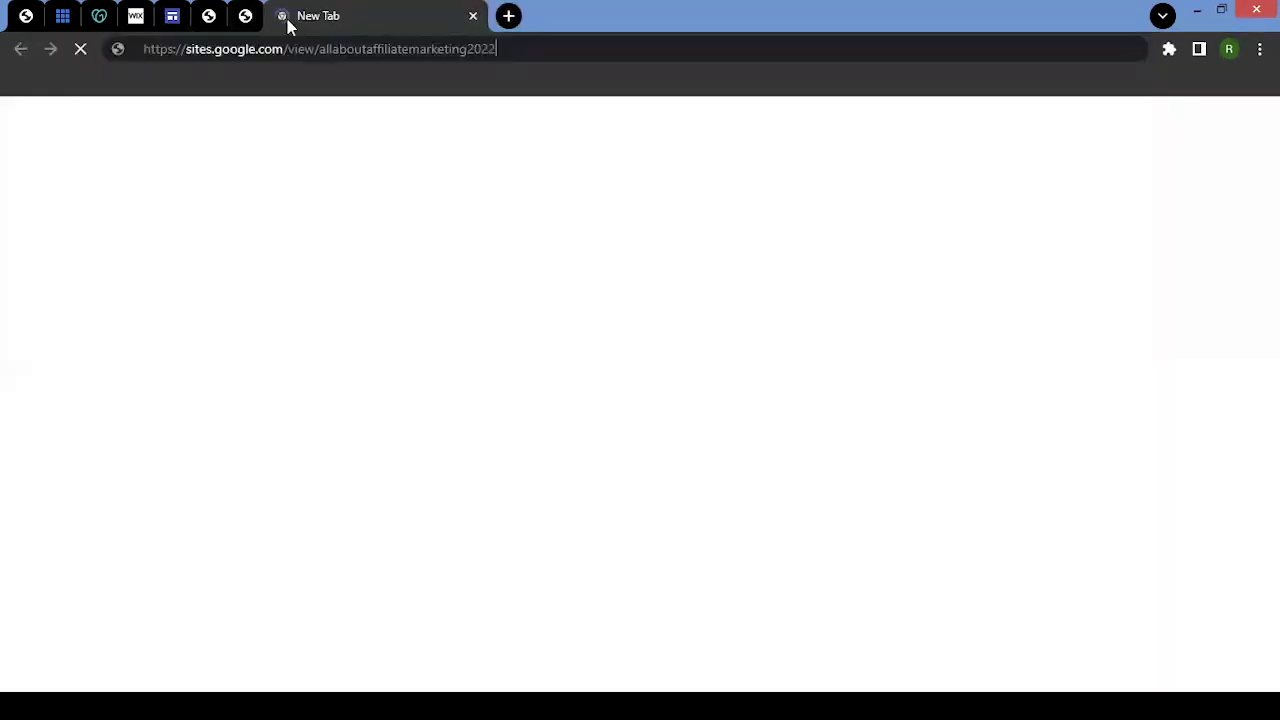
left_click_drag(188, 50, 564, 63)
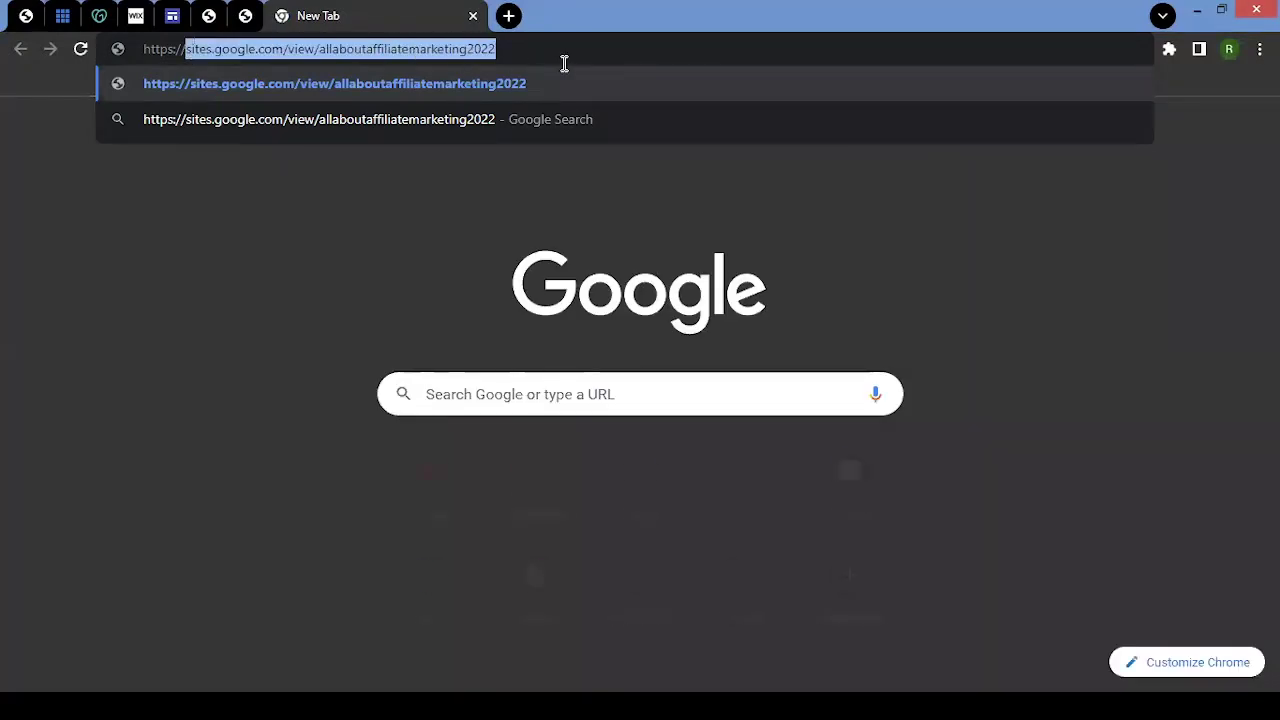
key("Return")
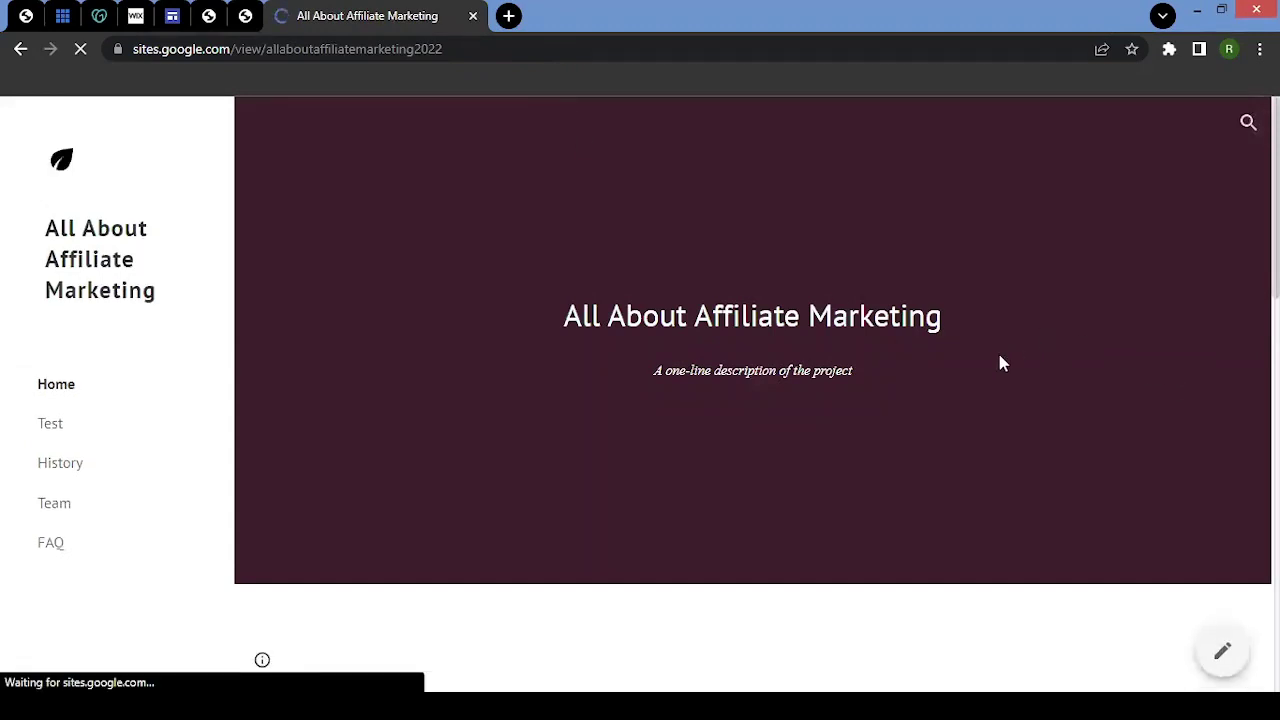
Look through the published Home page down to its Questions section and return to the header
scroll(996, 360, "down", 10)
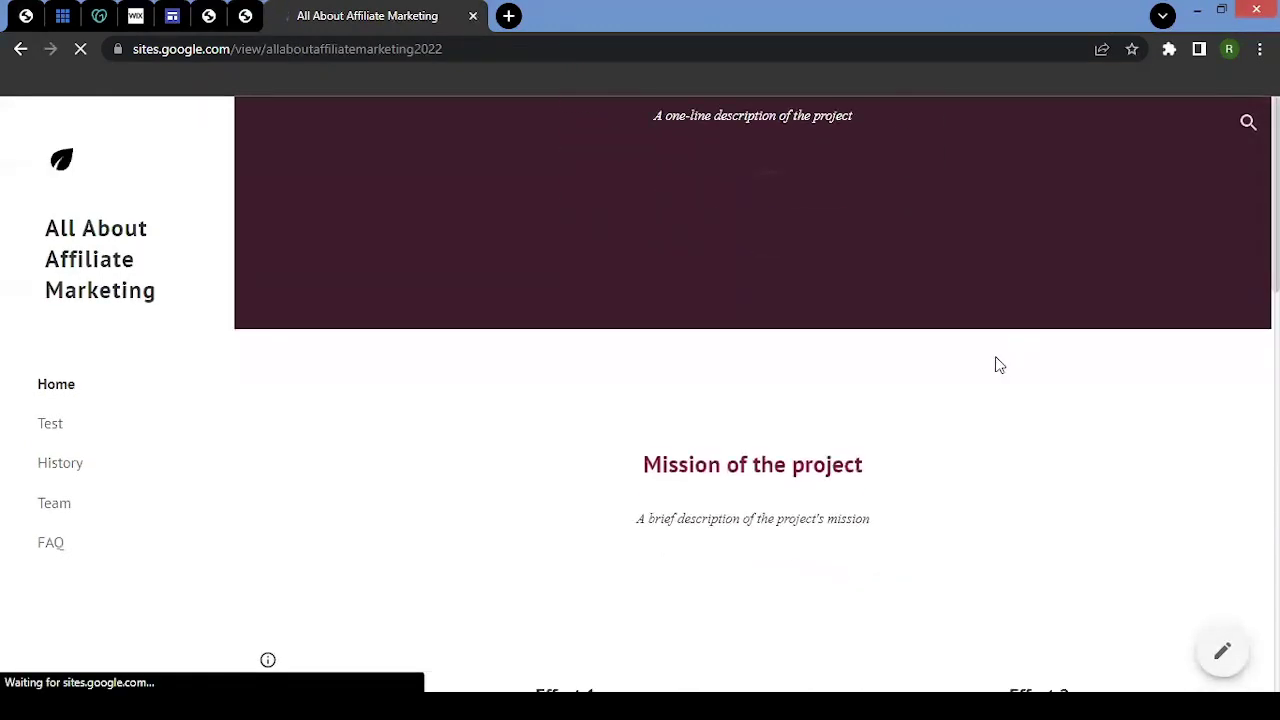
scroll(996, 362, "down", 2)
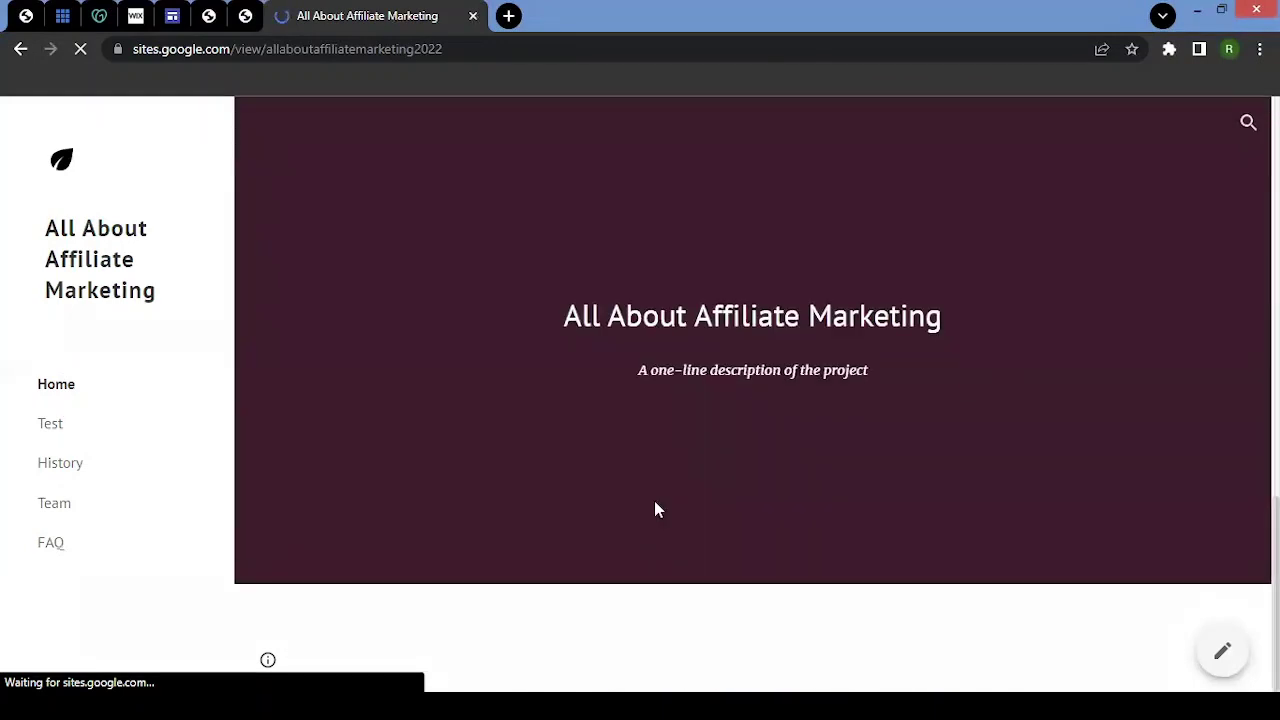
scroll(651, 492, "down", 10)
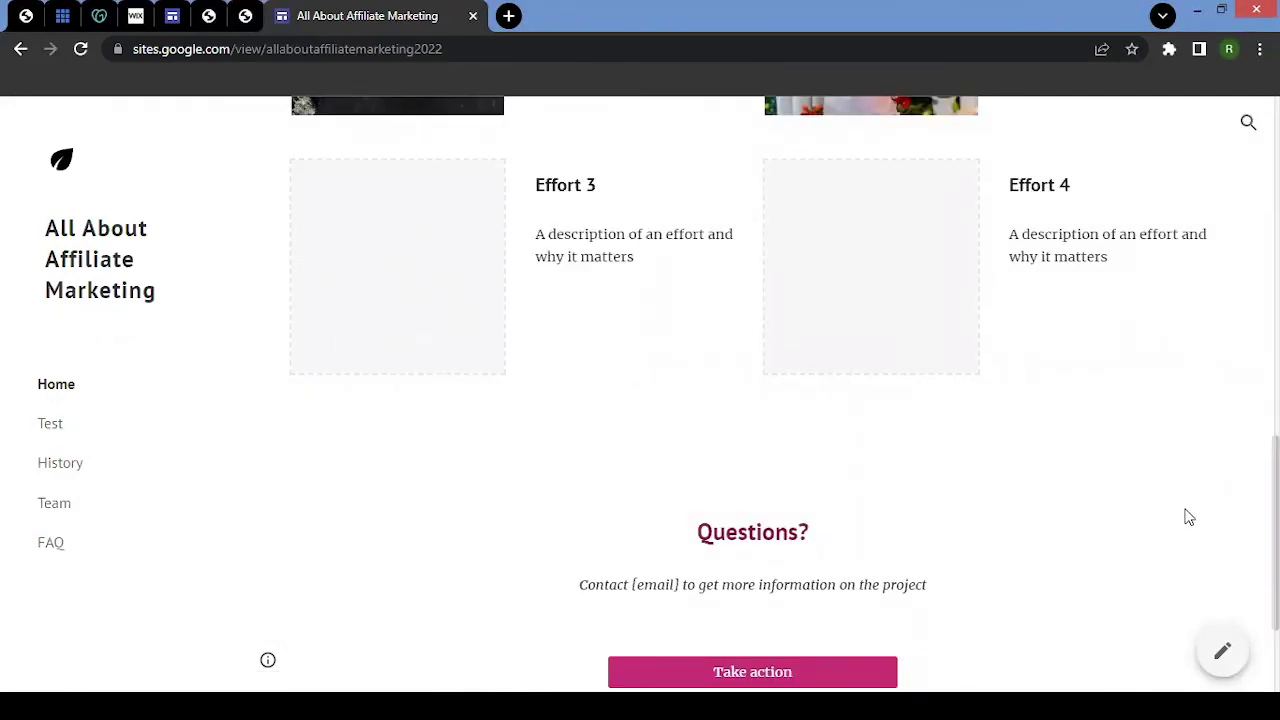
scroll(1186, 514, "up", 2)
scroll(788, 416, "up", 5)
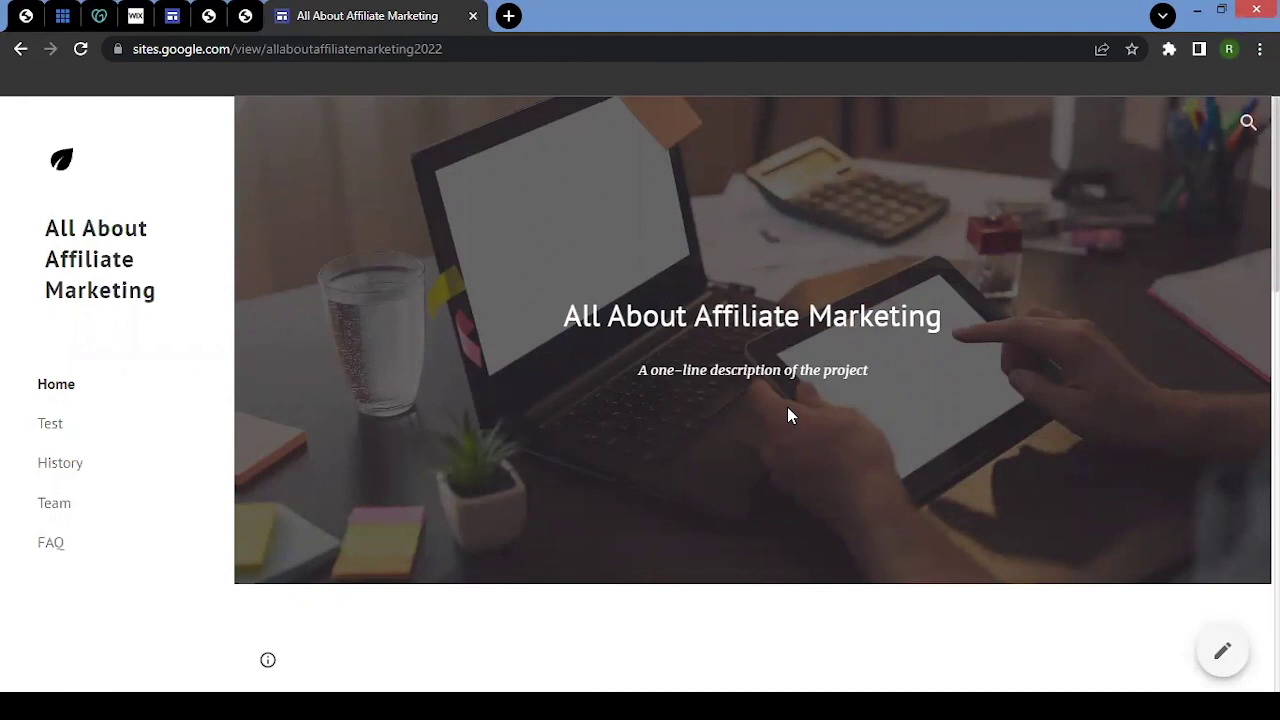
Examine the published site's full address and check which account the browser is signed in with
left_click(472, 48)
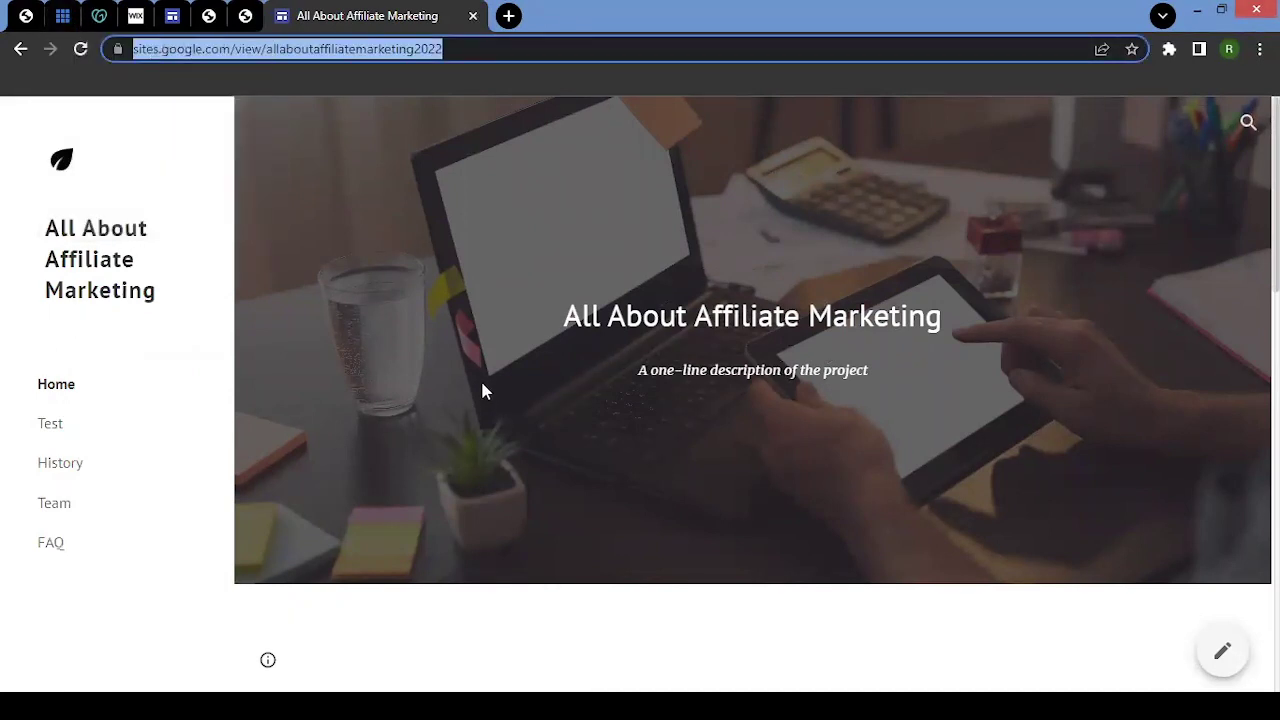
left_click(497, 43)
left_click_drag(497, 43, 11, 29)
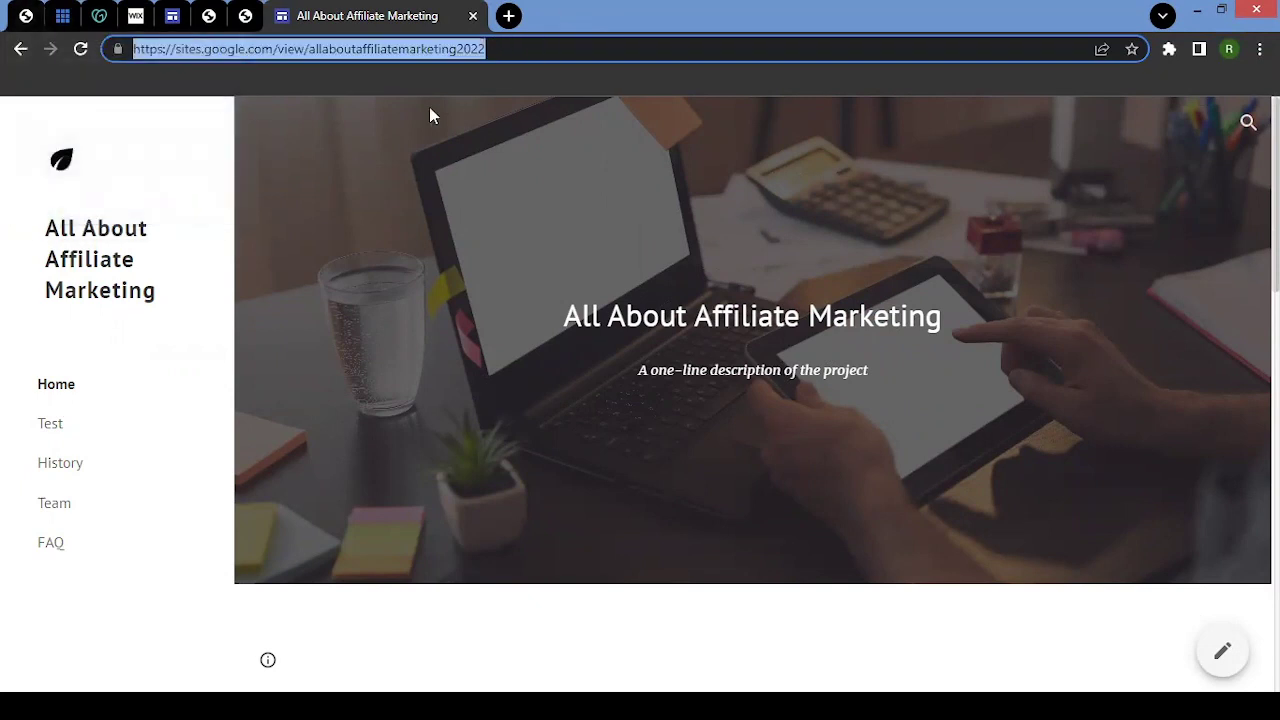
left_click(490, 46)
left_click_drag(532, 45, 11, 46)
left_click(536, 54)
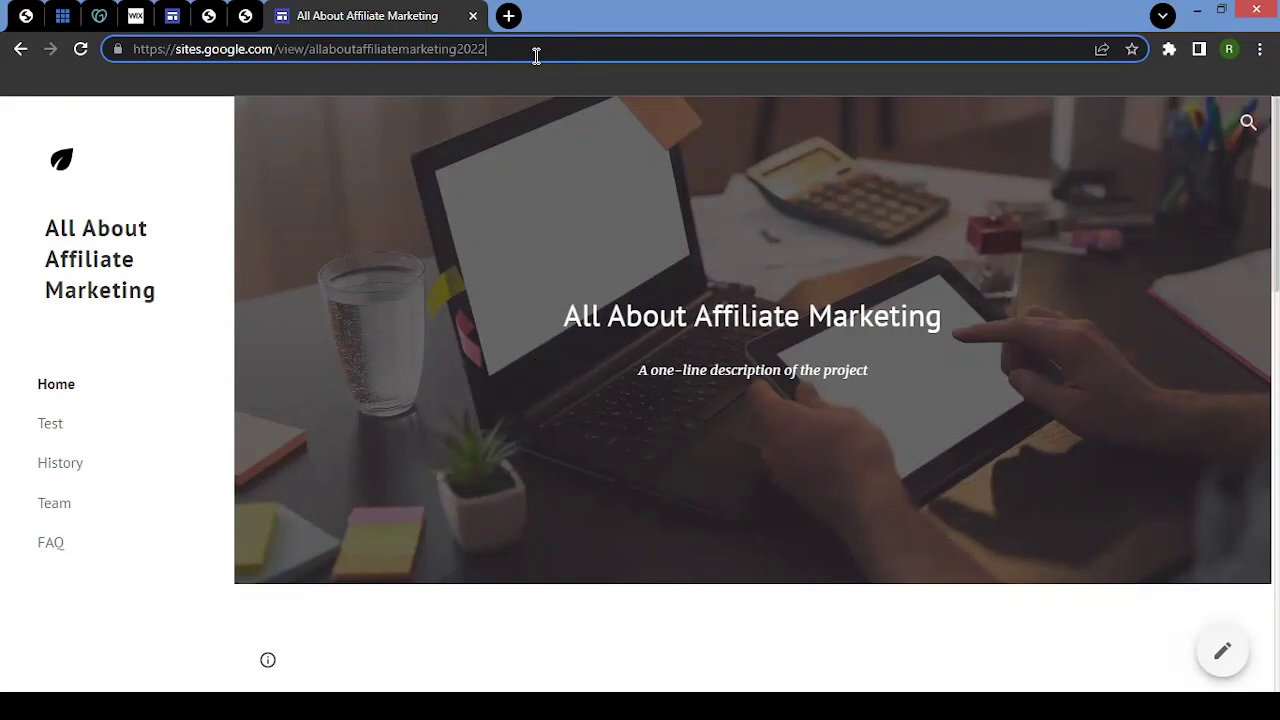
left_click_drag(531, 54, 94, 5)
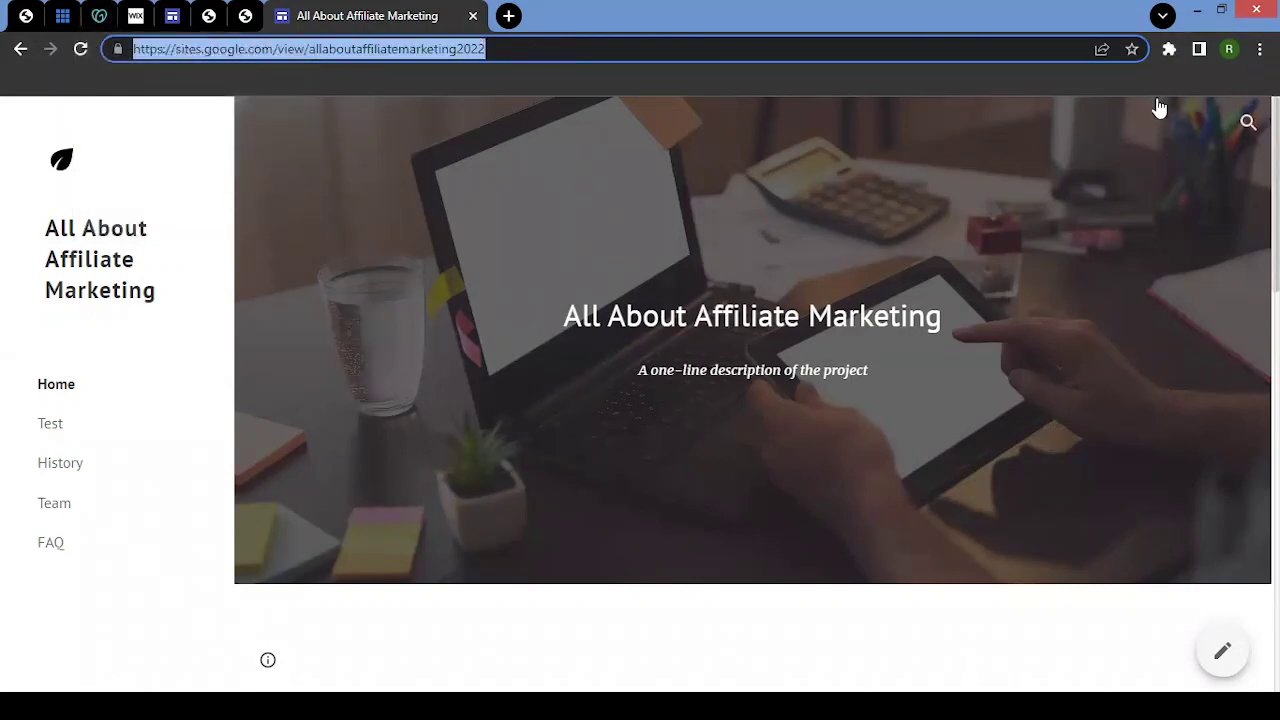
left_click(1229, 50)
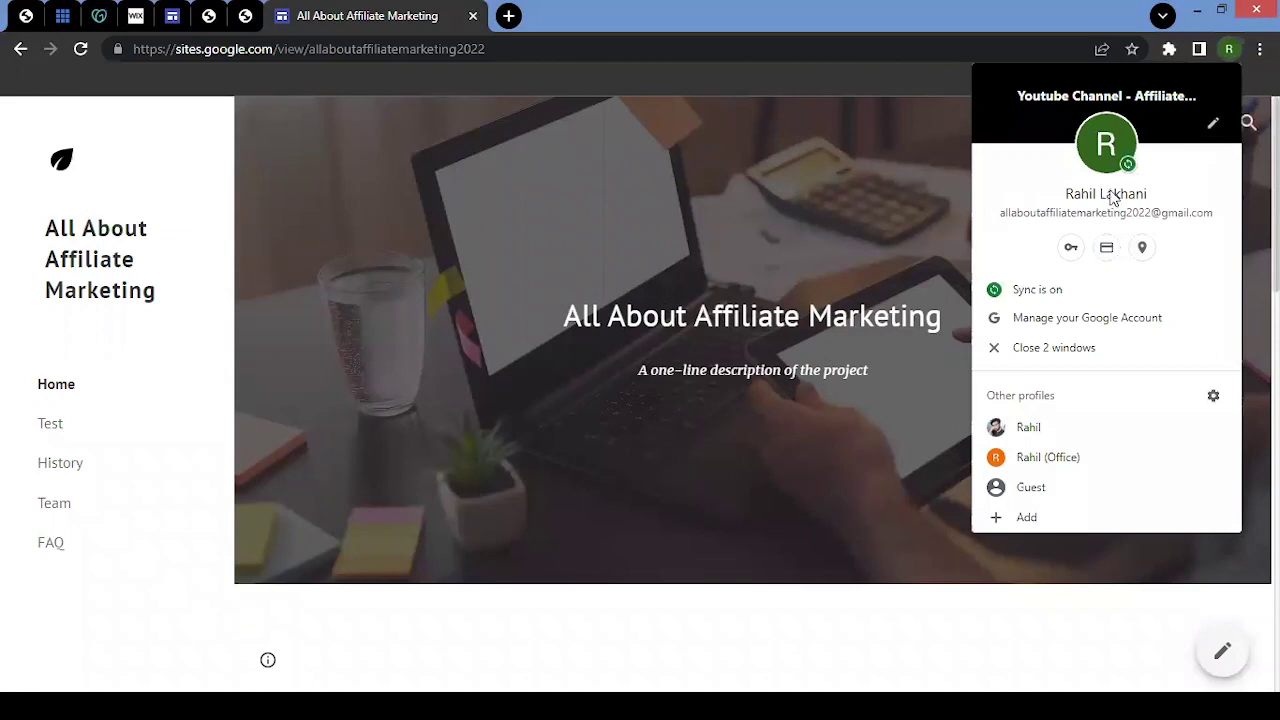
left_click(826, 9)
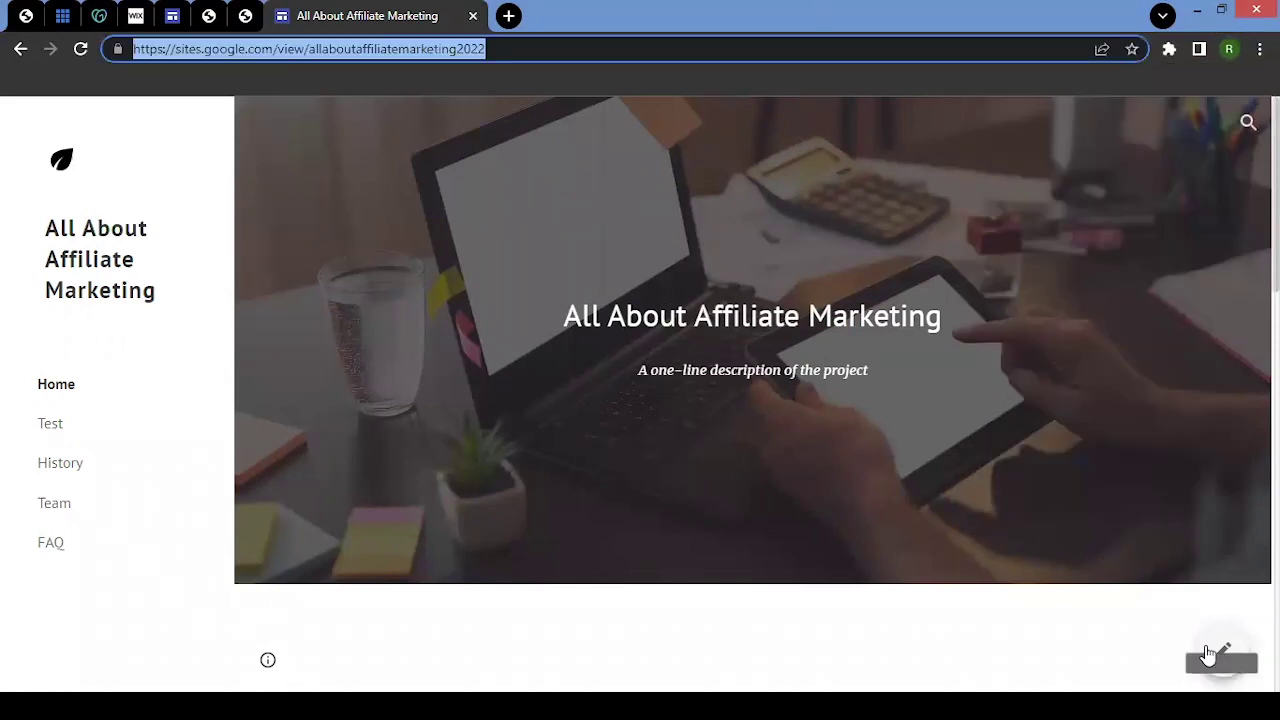
Open the published site for editing and review its Home page and the editor's address
left_click(1221, 652)
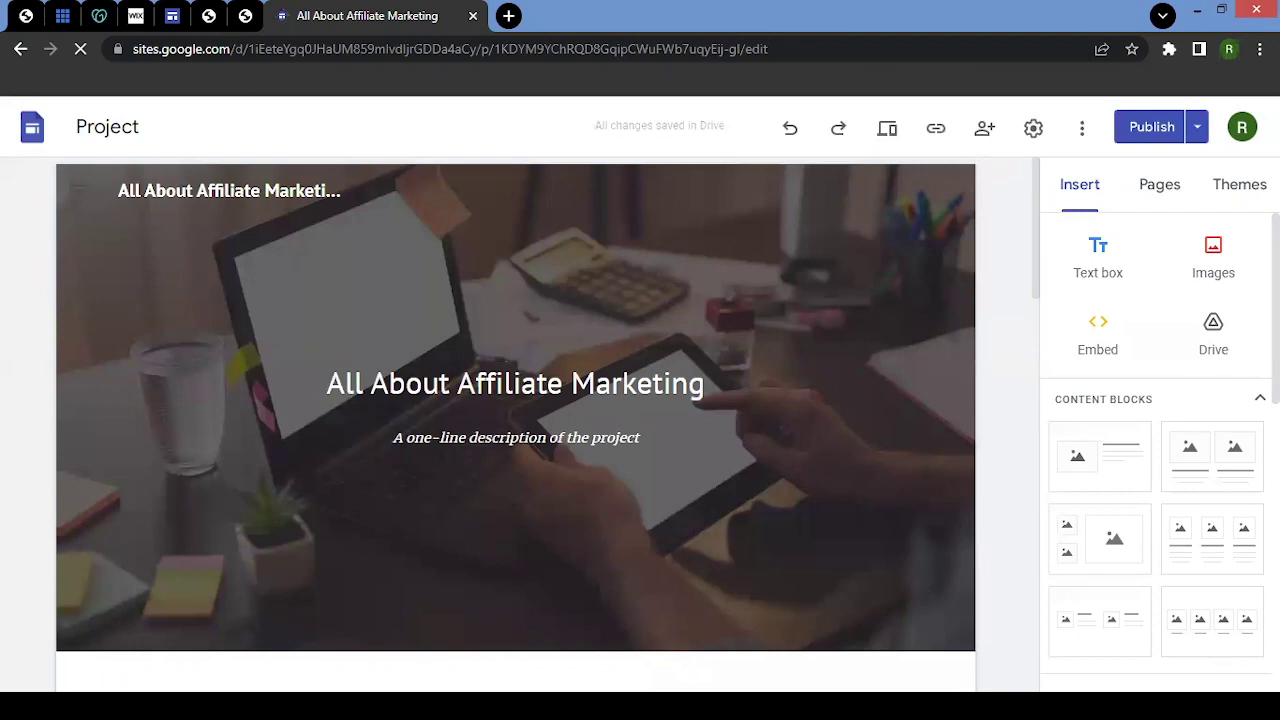
scroll(924, 548, "down", 8)
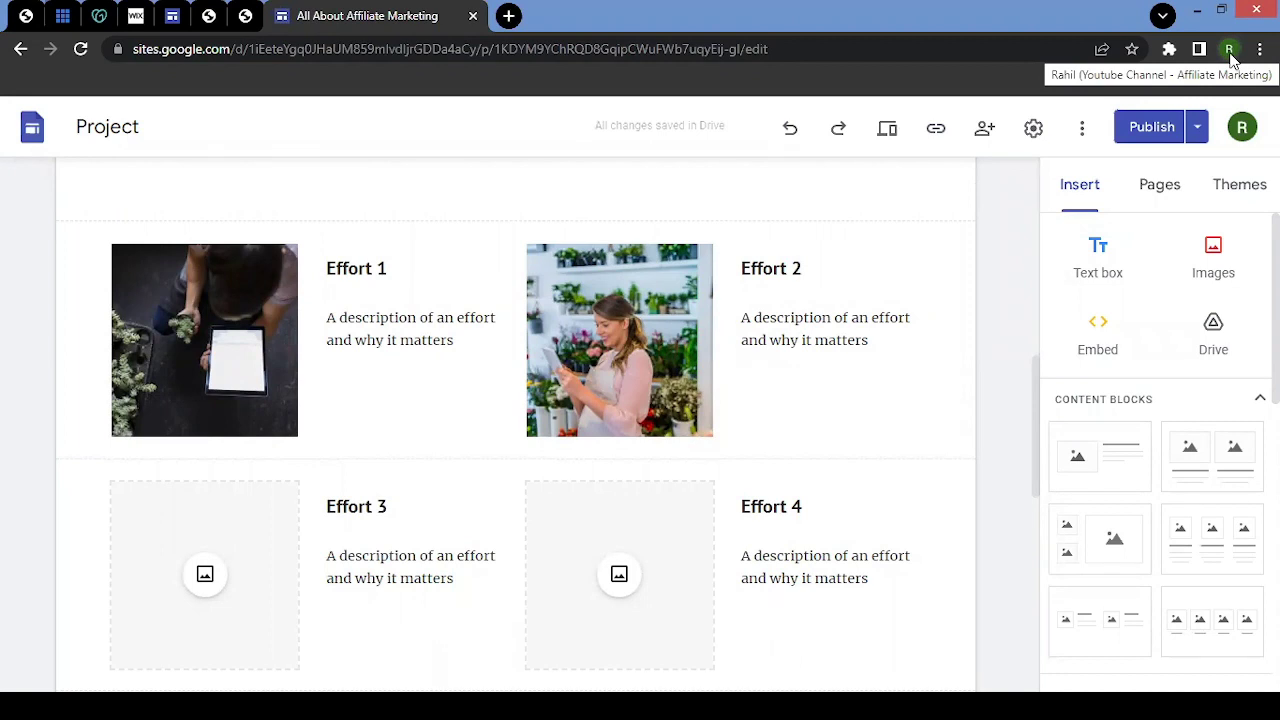
left_click_drag(161, 50, 237, 50)
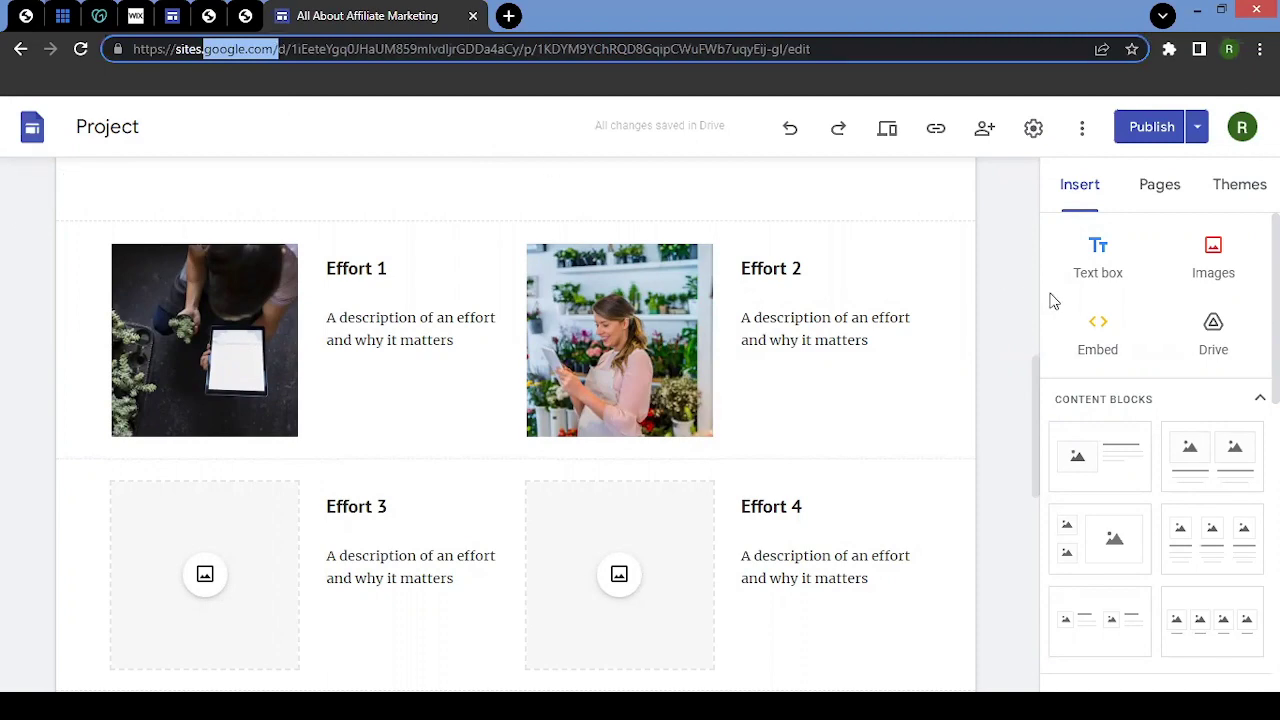
scroll(997, 284, "up", 7)
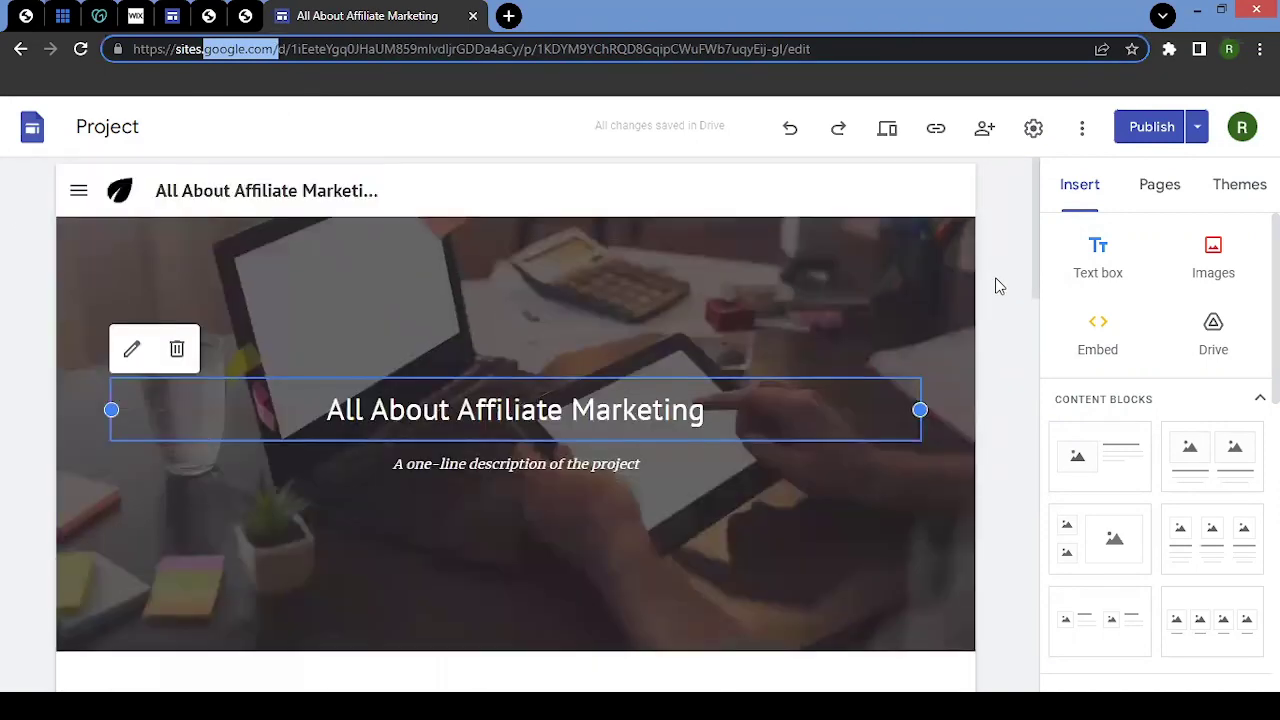